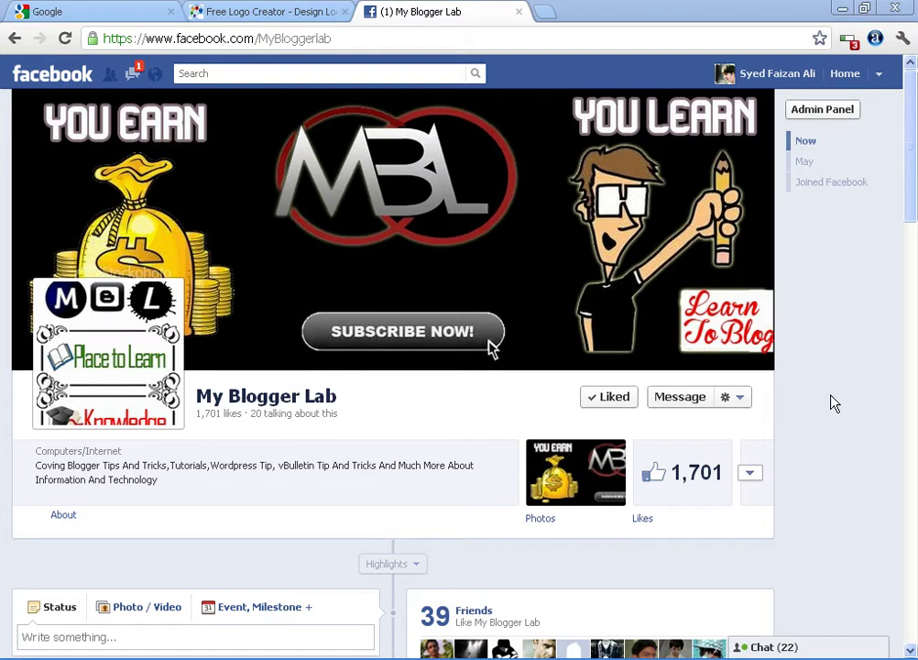
Open logocreator.mybloggerlab.com in a new browser tab
{"action": "left_click", "coordinate": [546, 12]}
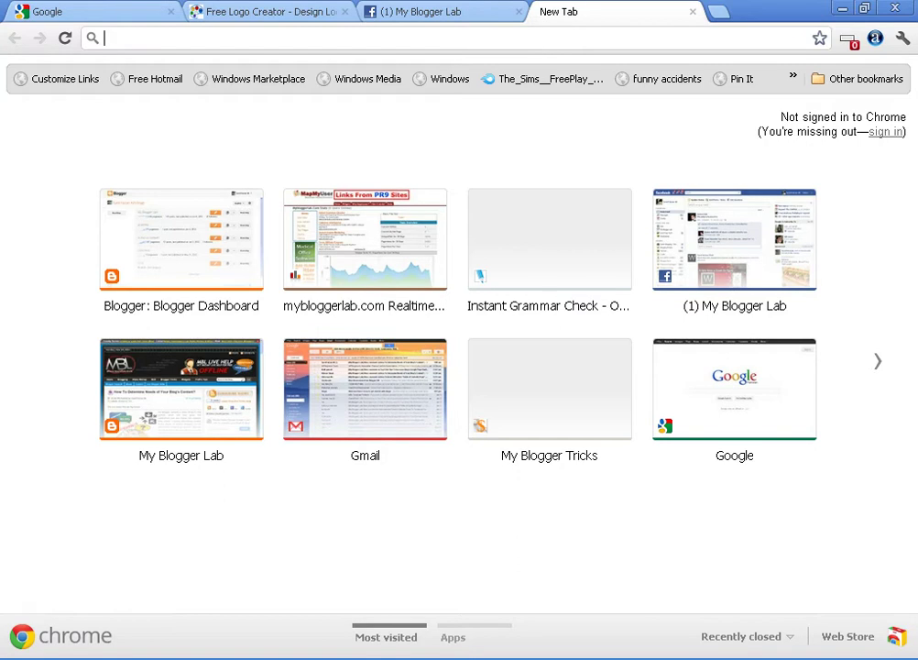
{"action": "type", "text": "logoc"}
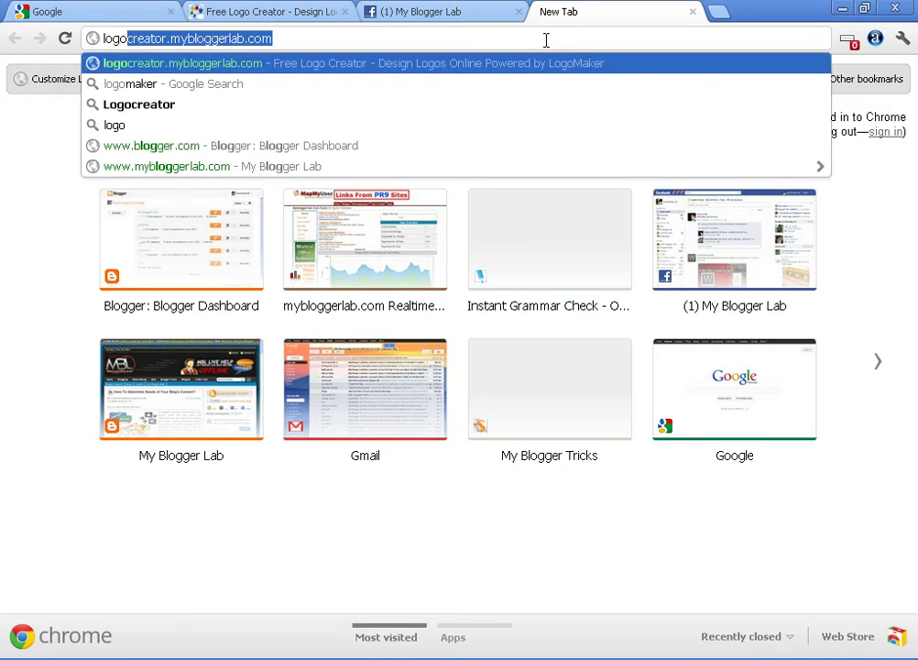
{"action": "type", "text": "reat"}
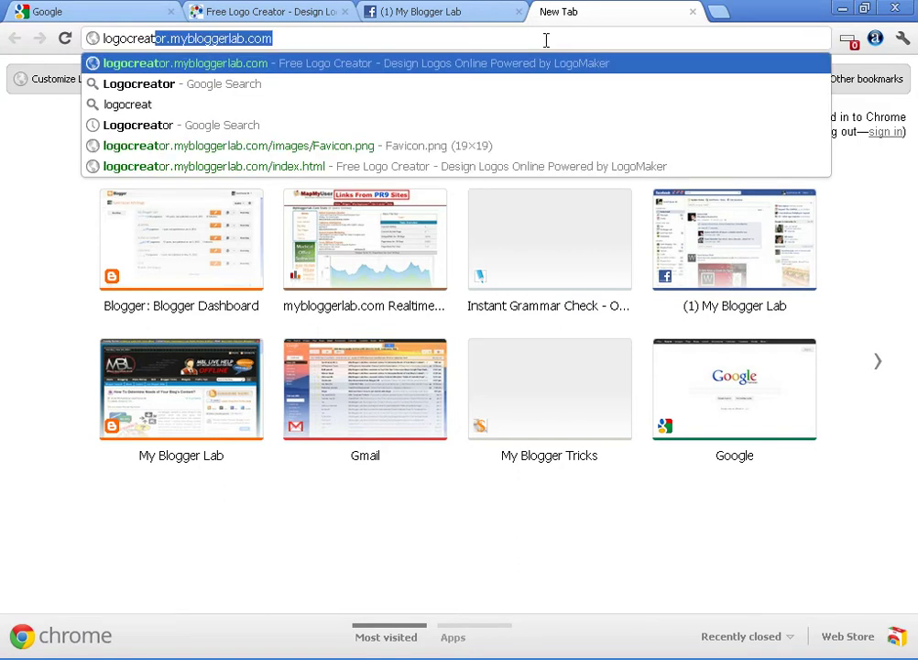
{"action": "type", "text": "or.m"}
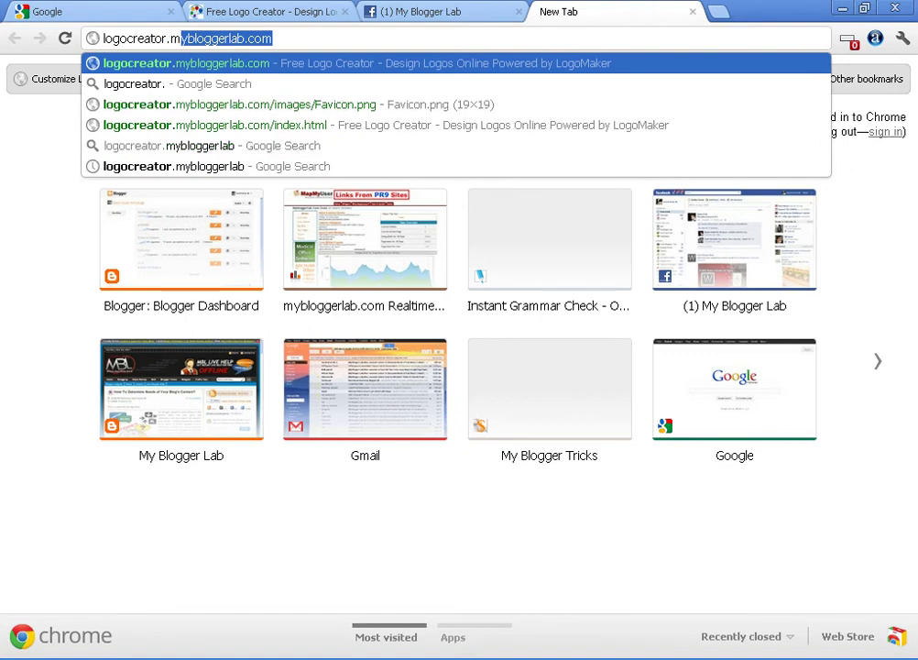
{"action": "type", "text": "ybloggerla"}
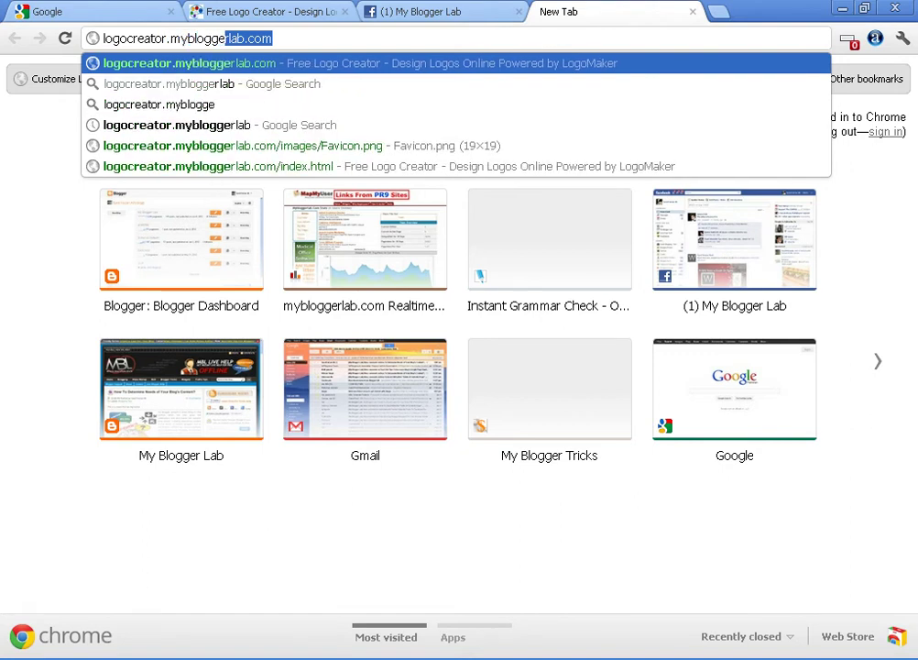
{"action": "type", "text": "b.c"}
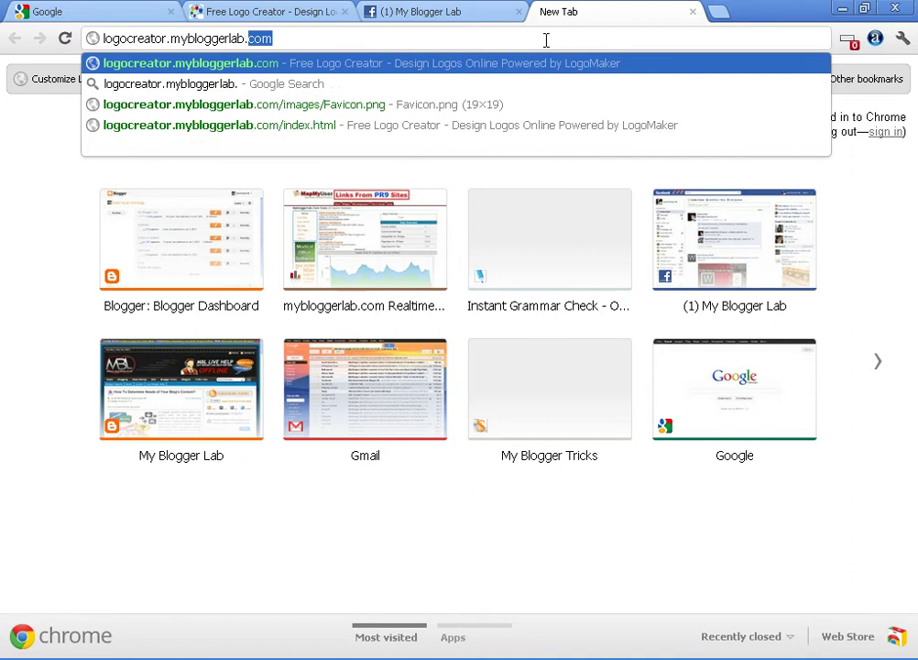
{"action": "type", "text": "om"}
{"action": "key", "text": "Return"}
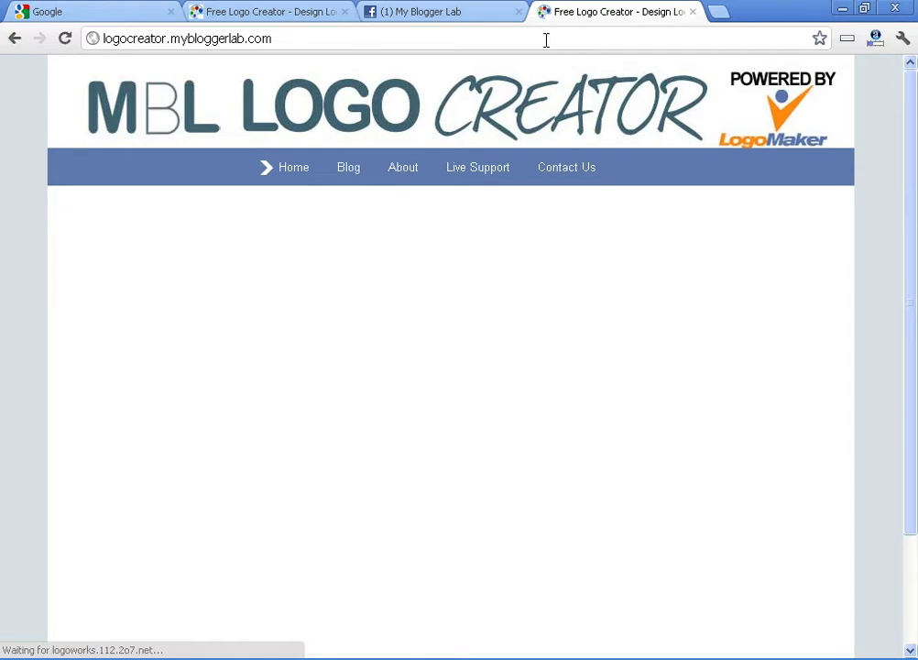
Choose the Computers, Internet industry with letter based icons and show the "M" icons
{"action": "mouse_move", "coordinate": [908, 147]}
{"action": "left_mouse_down"}
{"action": "mouse_move", "coordinate": [910, 202]}
{"action": "mouse_move", "coordinate": [912, 154]}
{"action": "left_mouse_up"}
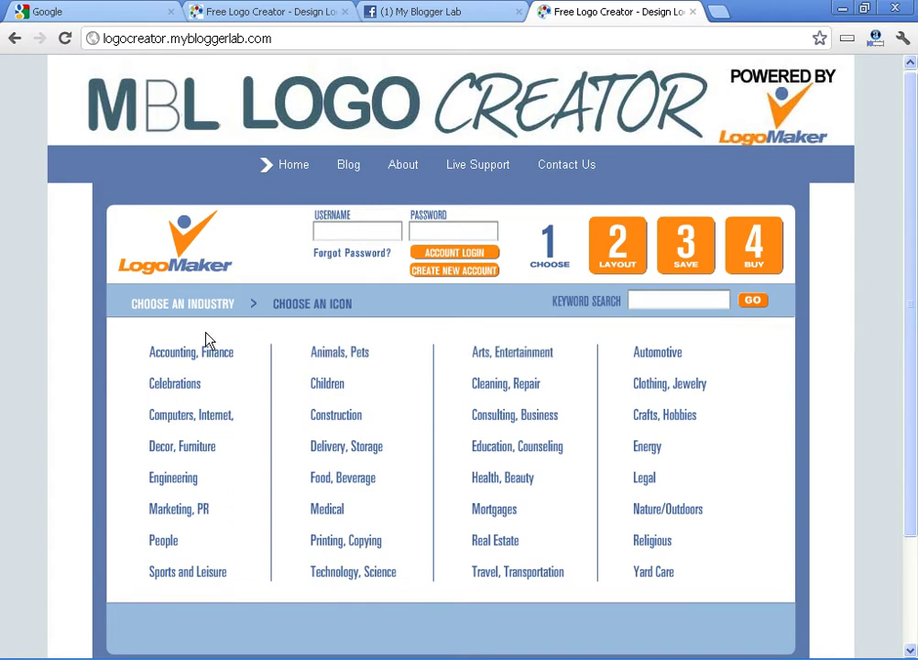
{"action": "left_click", "coordinate": [205, 423]}
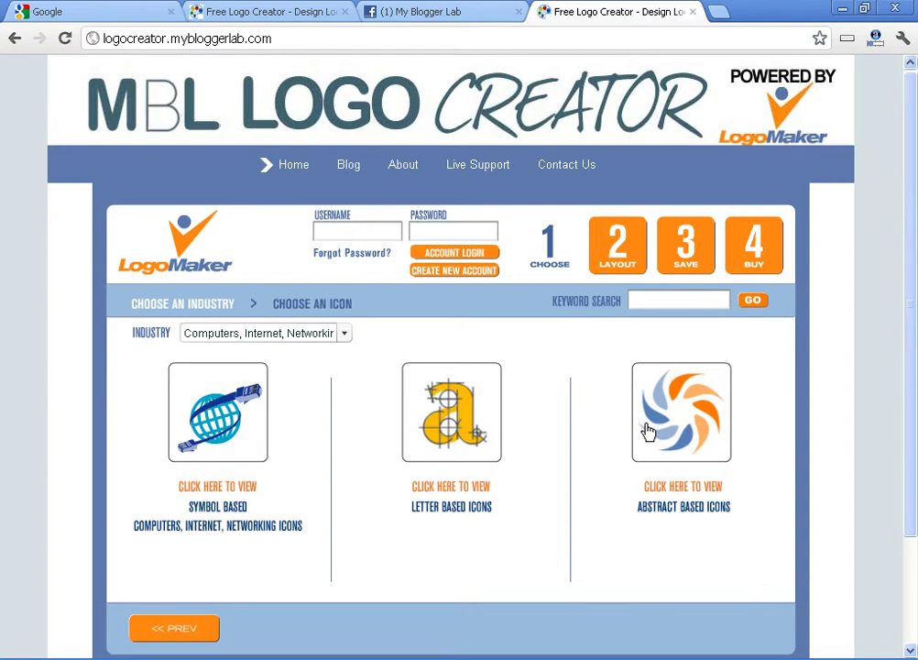
{"action": "left_click", "coordinate": [467, 425]}
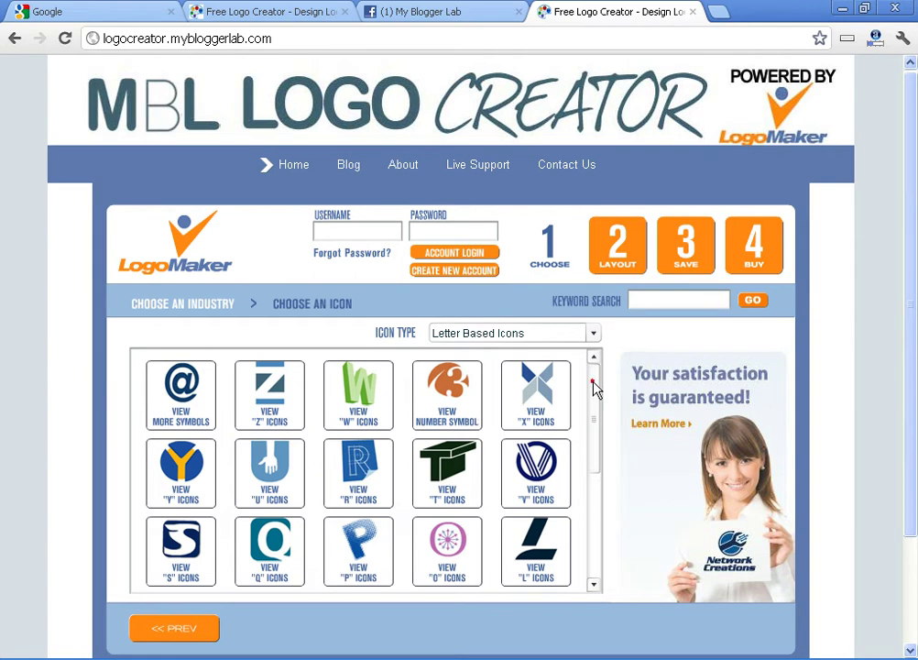
{"action": "left_click_drag", "start_coordinate": [594, 390], "coordinate": [595, 431]}
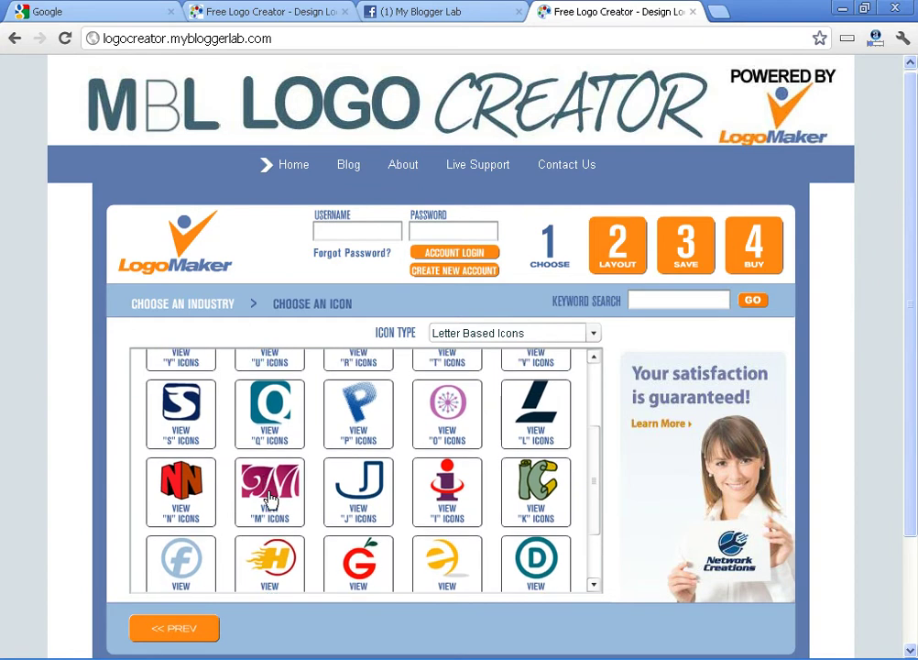
{"action": "left_click", "coordinate": [271, 498]}
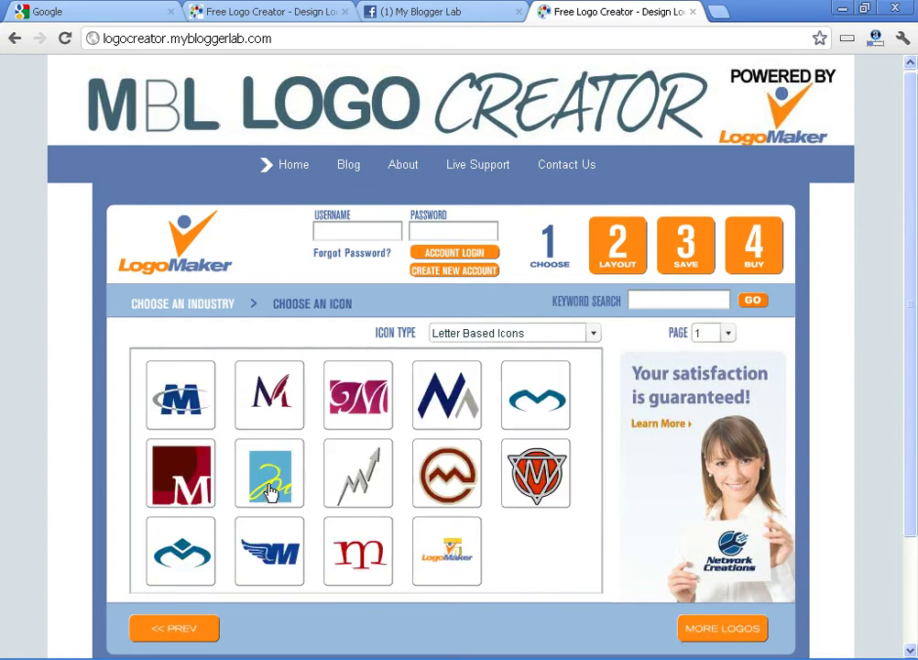
Pick the jagged red lightning-style M icon with the thin outline for the logo layout
{"action": "left_click", "coordinate": [592, 379]}
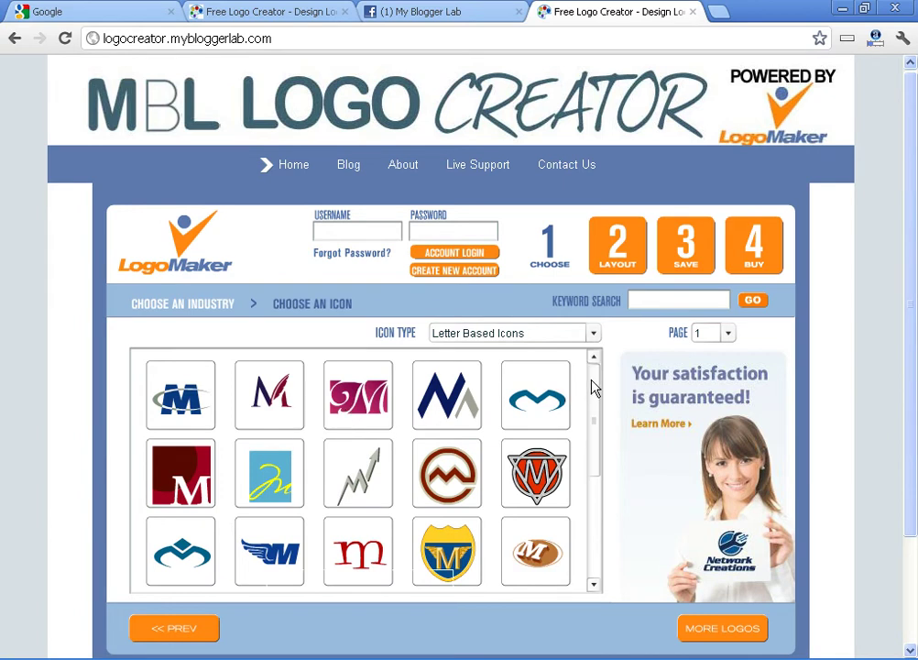
{"action": "left_click_drag", "start_coordinate": [592, 379], "coordinate": [592, 476]}
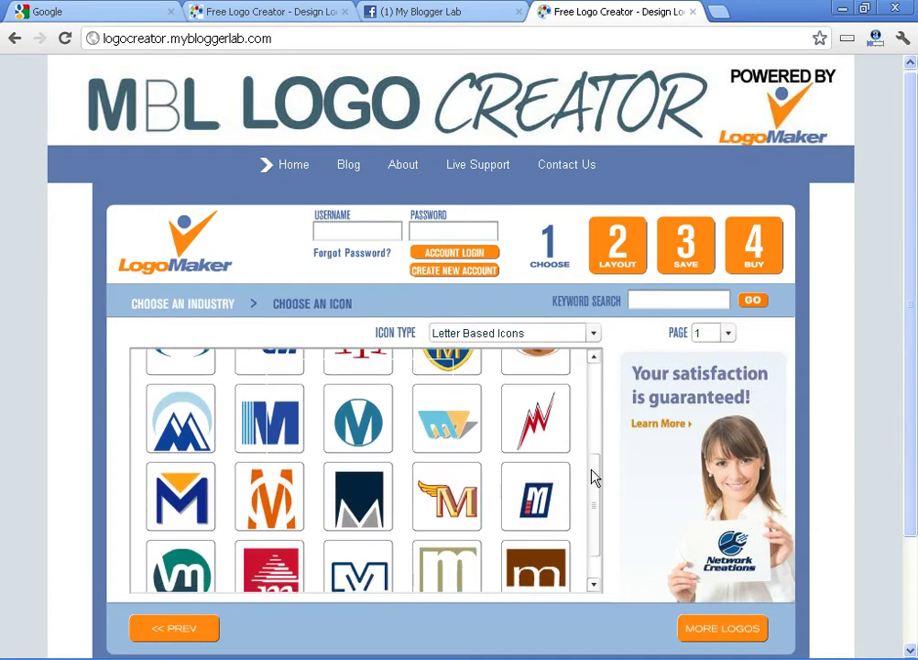
{"action": "left_click", "coordinate": [539, 420]}
Move the M icon to the upper-left area of the canvas and enlarge it to about 125 by 195 pixels
{"action": "left_click", "coordinate": [507, 400]}
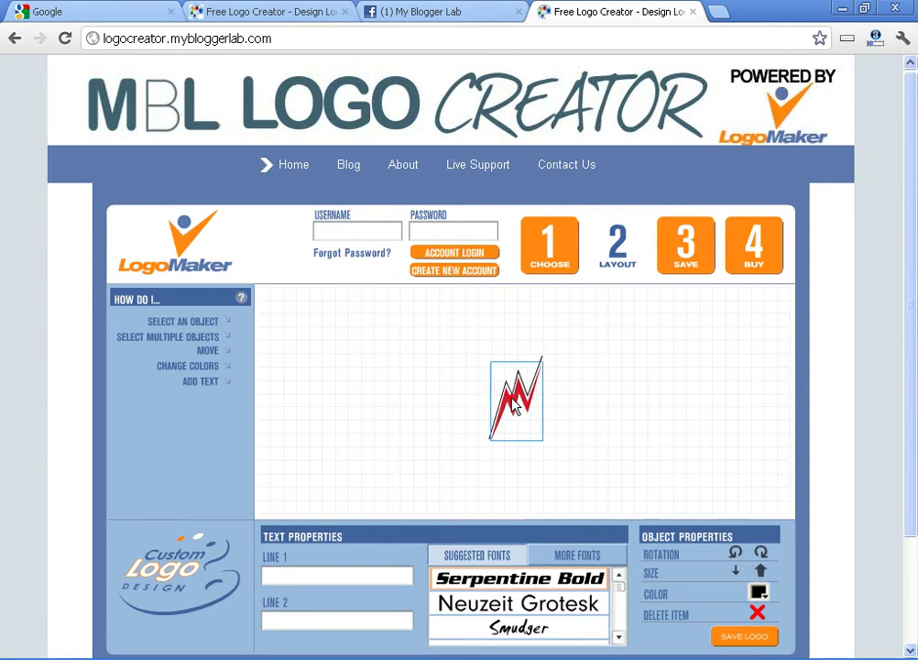
{"action": "left_click_drag", "start_coordinate": [506, 400], "coordinate": [318, 343]}
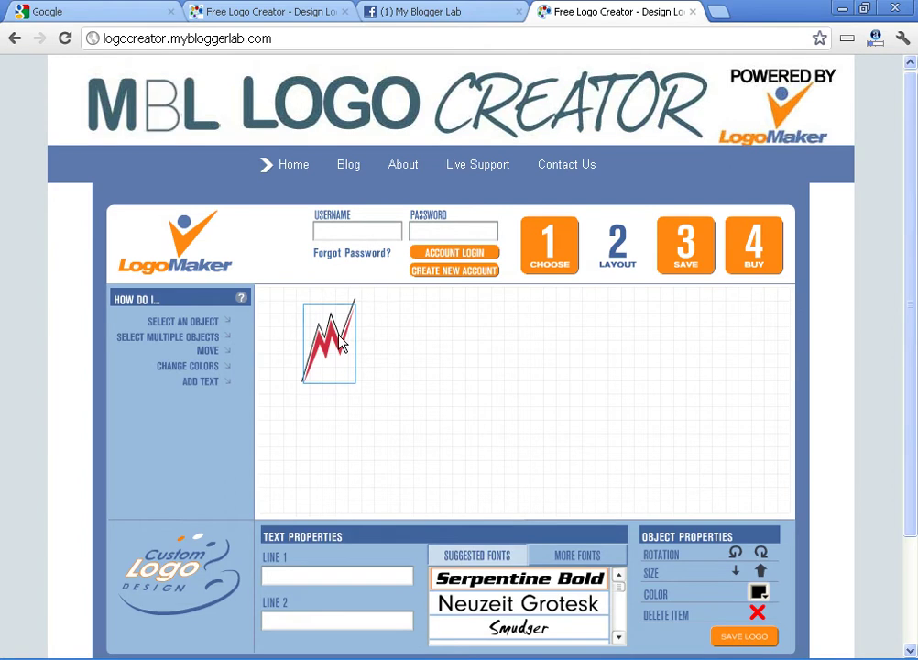
{"action": "mouse_move", "coordinate": [342, 344]}
{"action": "left_mouse_down"}
{"action": "mouse_move", "coordinate": [344, 358]}
{"action": "mouse_move", "coordinate": [336, 344]}
{"action": "left_mouse_up"}
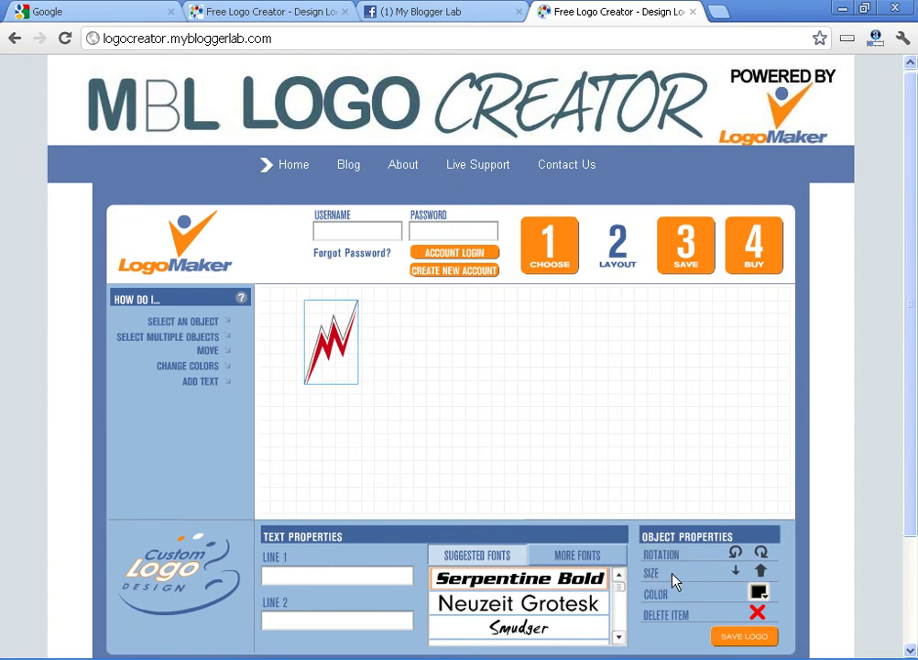
{"action": "left_click", "coordinate": [761, 571]}
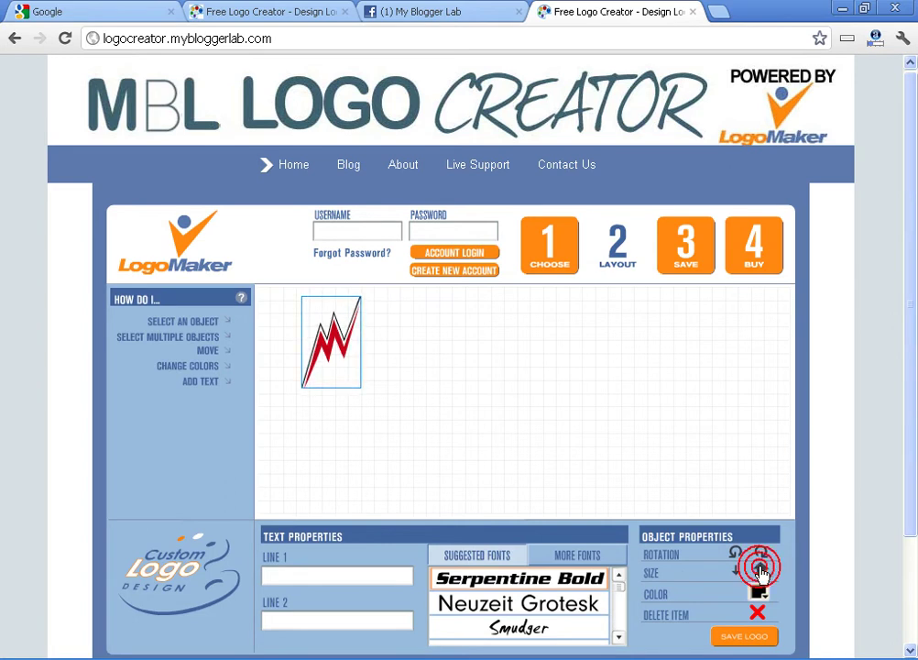
{"action": "left_click_drag", "start_coordinate": [342, 346], "coordinate": [343, 383]}
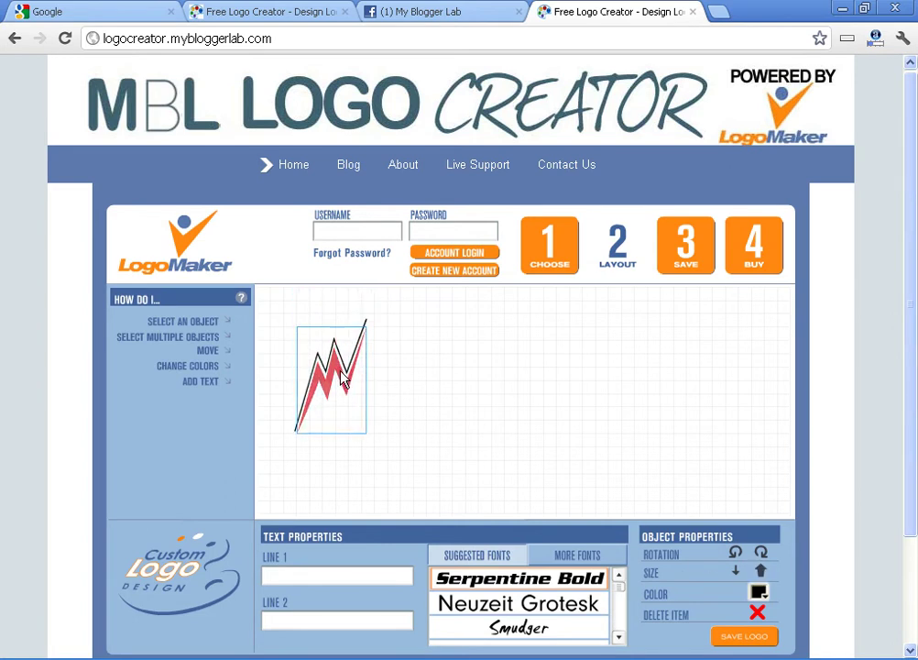
{"action": "left_click", "coordinate": [762, 573]}
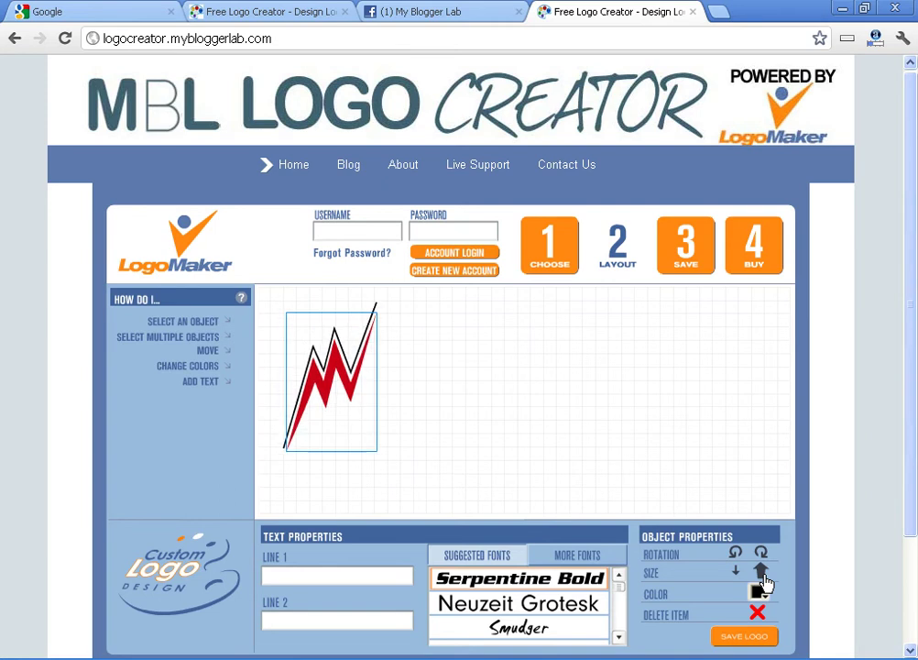
{"action": "left_click", "coordinate": [761, 573]}
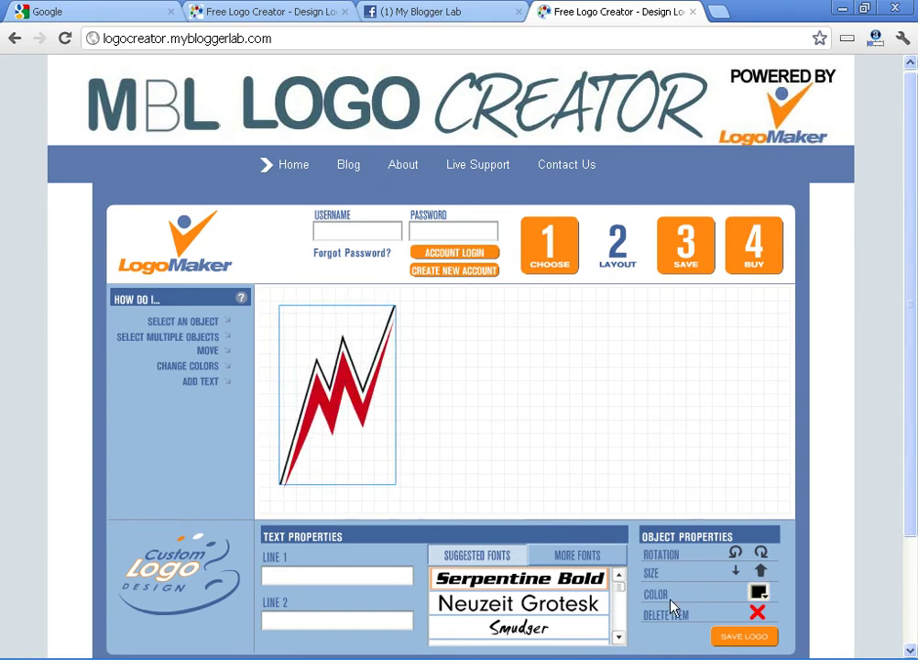
Rotate the M icon clockwise and back counterclockwise, leaving it tilted slightly counterclockwise
{"action": "left_click", "coordinate": [760, 553]}
{"action": "left_click", "coordinate": [760, 554]}
{"action": "left_click", "coordinate": [735, 552]}
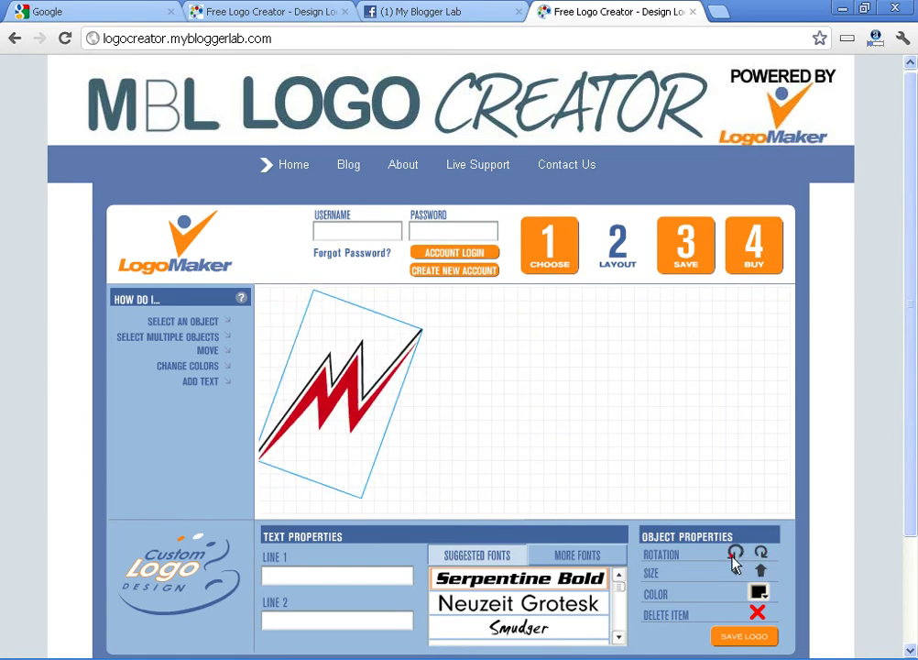
{"action": "left_click", "coordinate": [735, 553]}
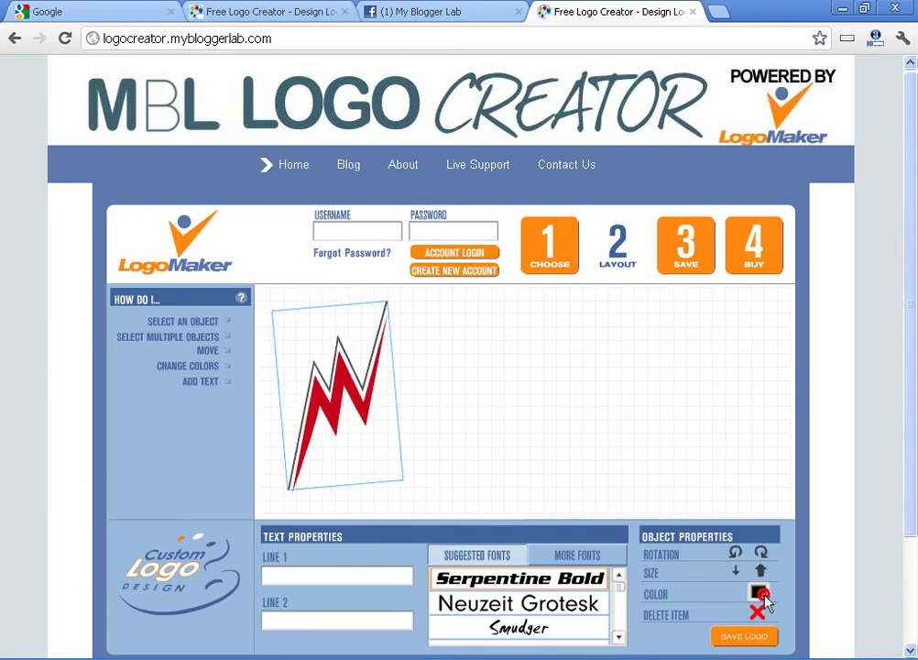
Examine the object color choices, the suggested and additional font lists, and the two text line fields
{"action": "left_click", "coordinate": [761, 593]}
{"action": "left_click", "coordinate": [675, 631]}
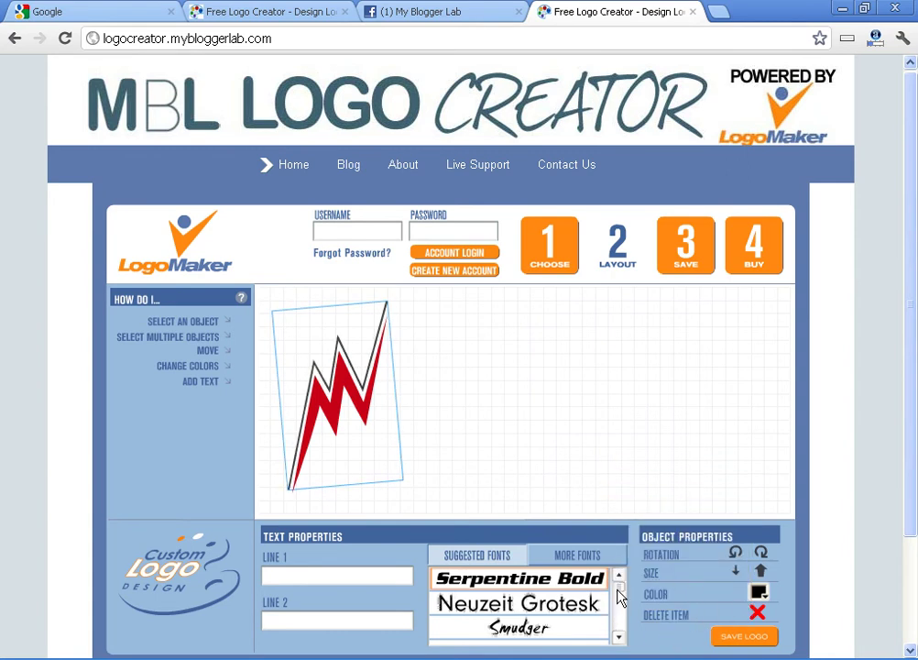
{"action": "left_click_drag", "start_coordinate": [621, 579], "coordinate": [623, 636]}
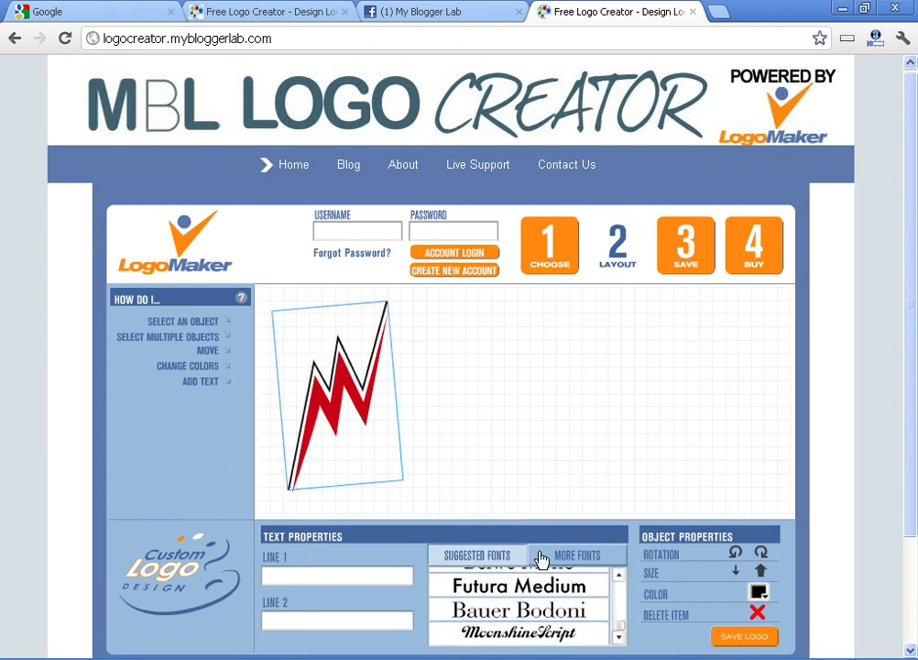
{"action": "left_click", "coordinate": [574, 559]}
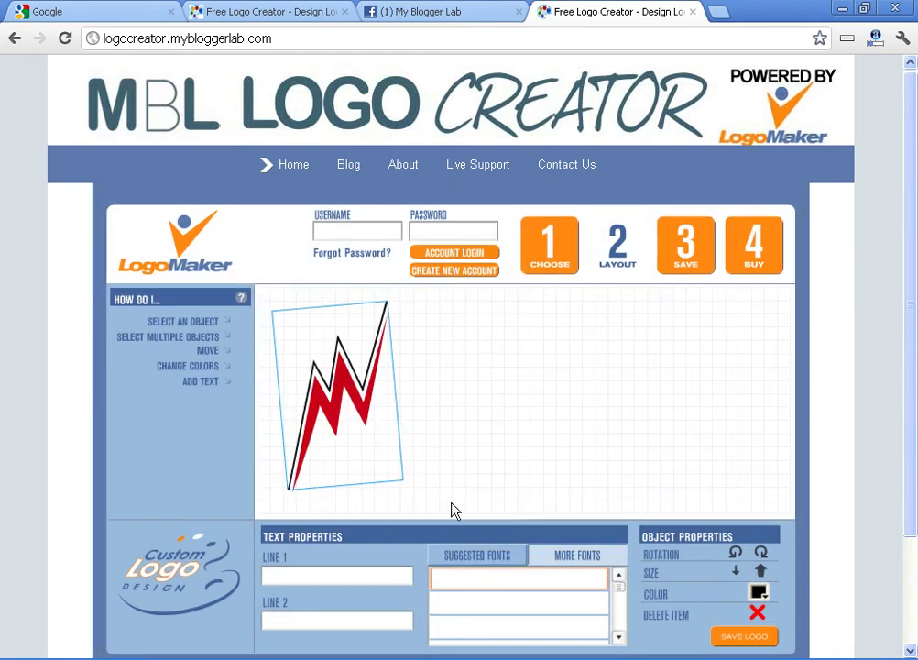
{"action": "left_click", "coordinate": [472, 555]}
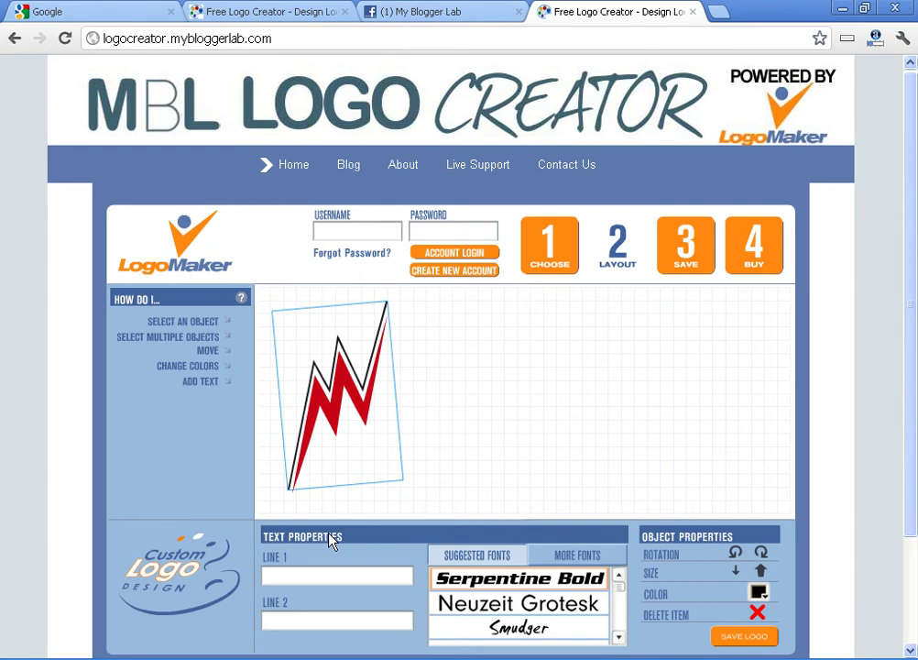
{"action": "left_click", "coordinate": [300, 574]}
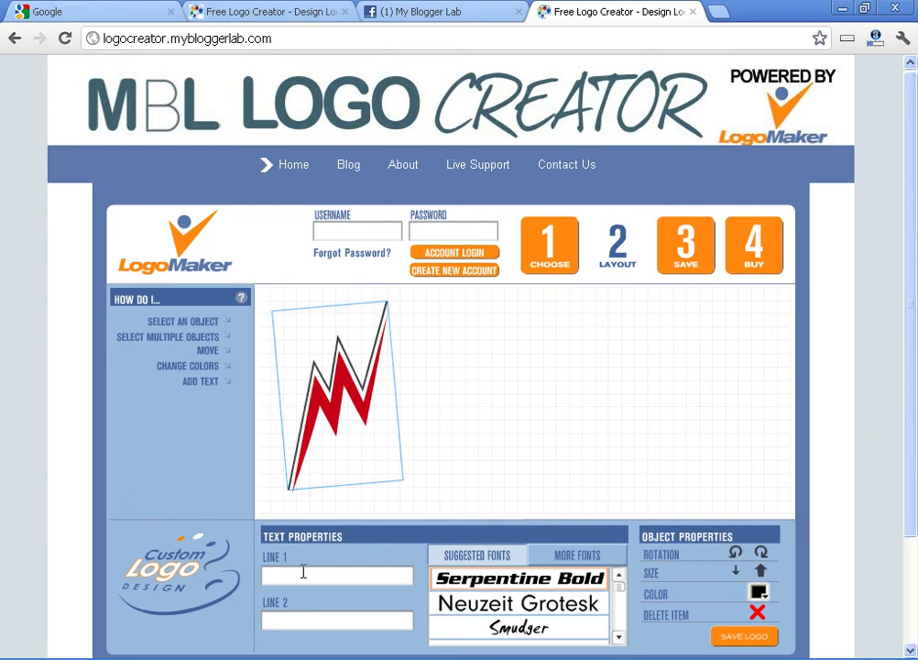
{"action": "left_click", "coordinate": [296, 620]}
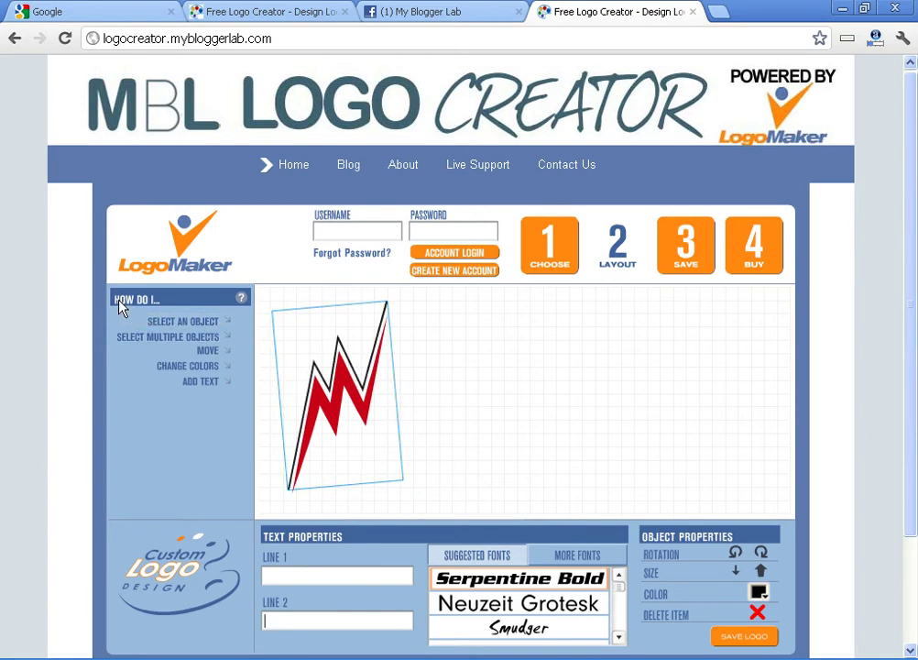
Read the help topics on selecting one or multiple objects, moving objects, changing colors and adding text
{"action": "left_click", "coordinate": [170, 326]}
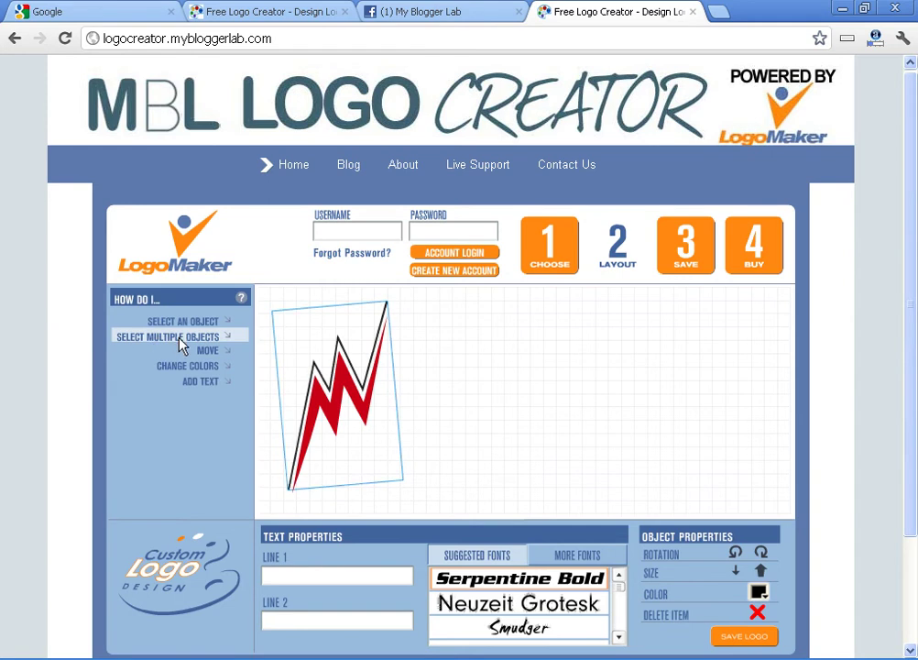
{"action": "left_click", "coordinate": [181, 340]}
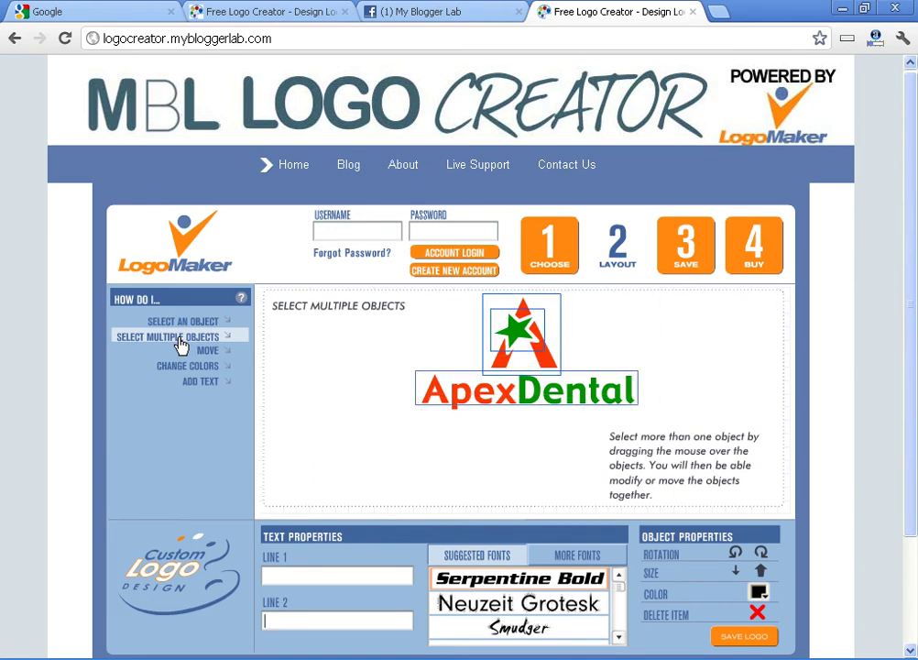
{"action": "left_click", "coordinate": [189, 353]}
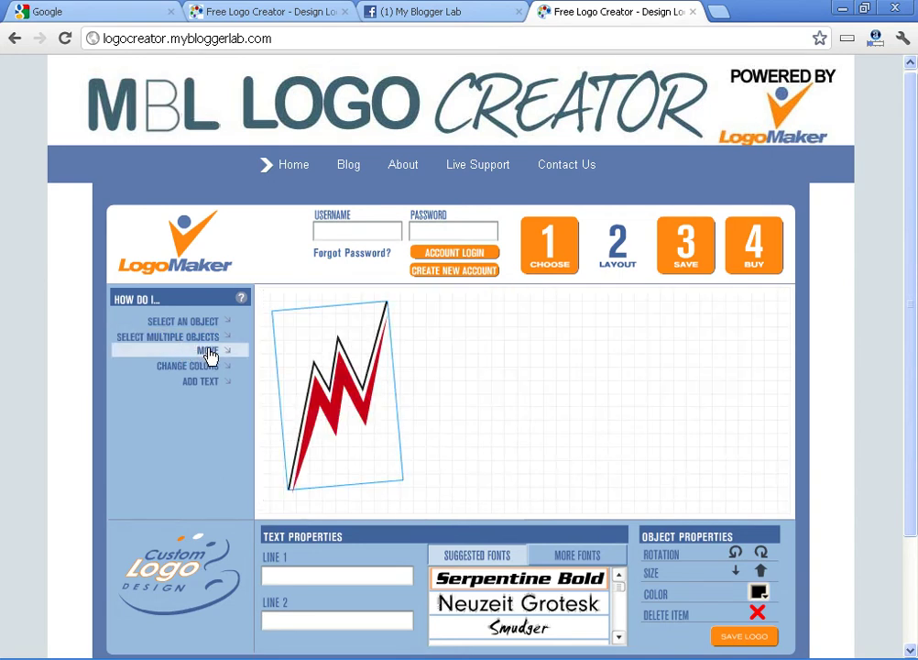
{"action": "left_click", "coordinate": [209, 352]}
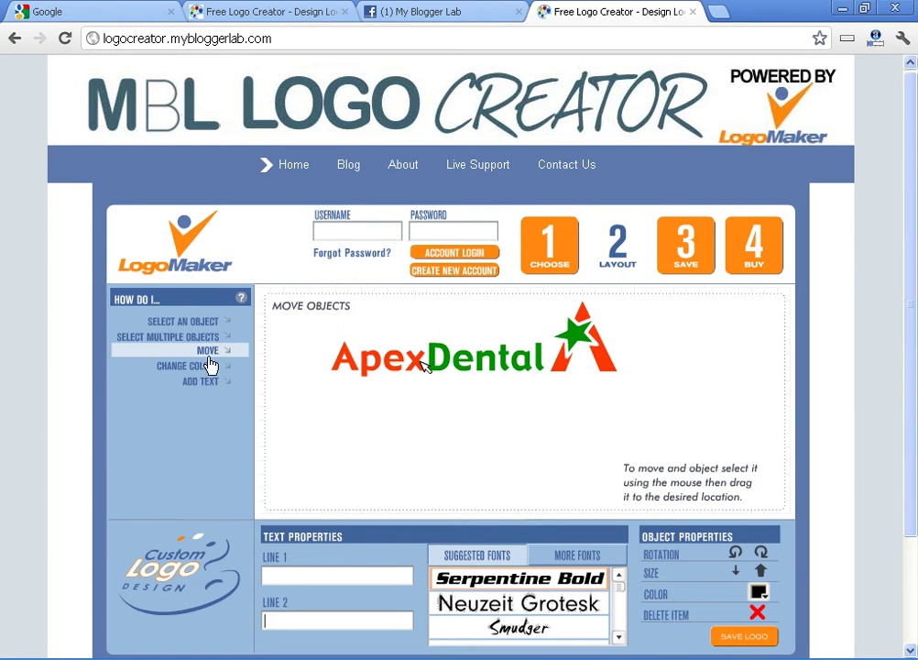
{"action": "left_click", "coordinate": [205, 371]}
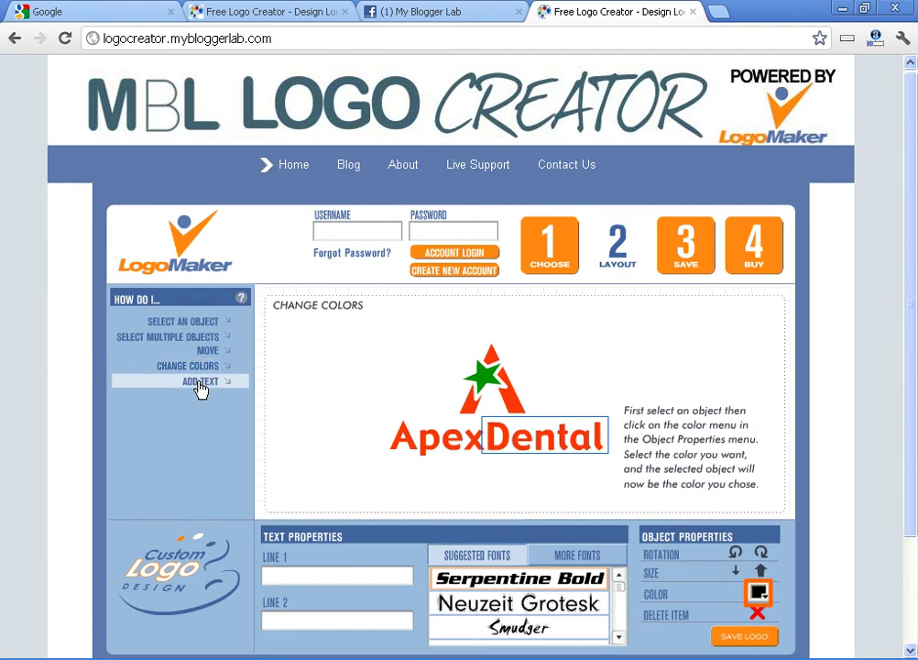
{"action": "left_click", "coordinate": [201, 387]}
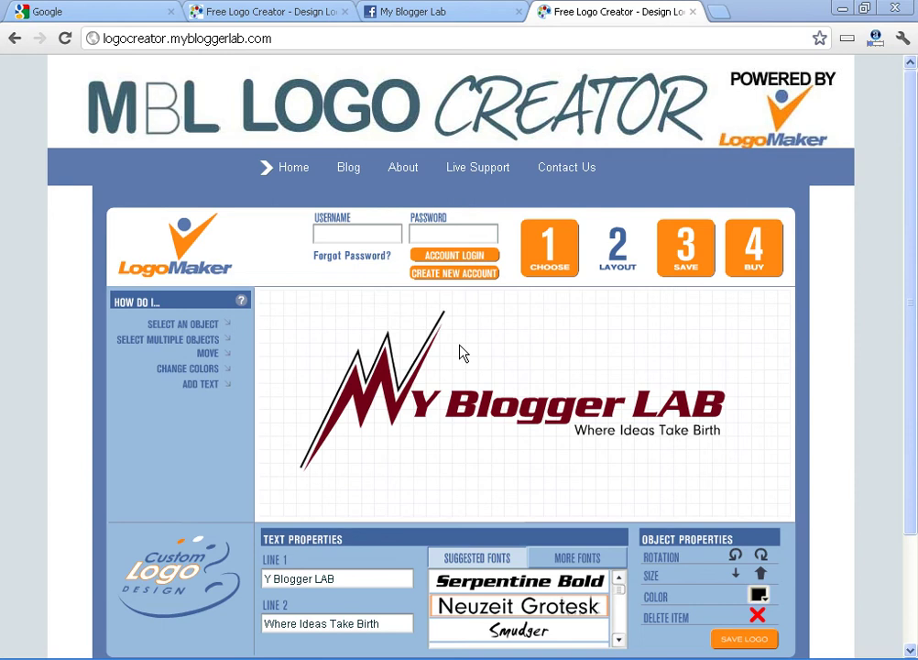
Switch to Adobe Photoshop and paste the logo page screenshot into a new white RGB document of 1024 by 768 pixels
{"action": "left_click", "coordinate": [459, 345]}
{"action": "left_click", "coordinate": [843, 9]}
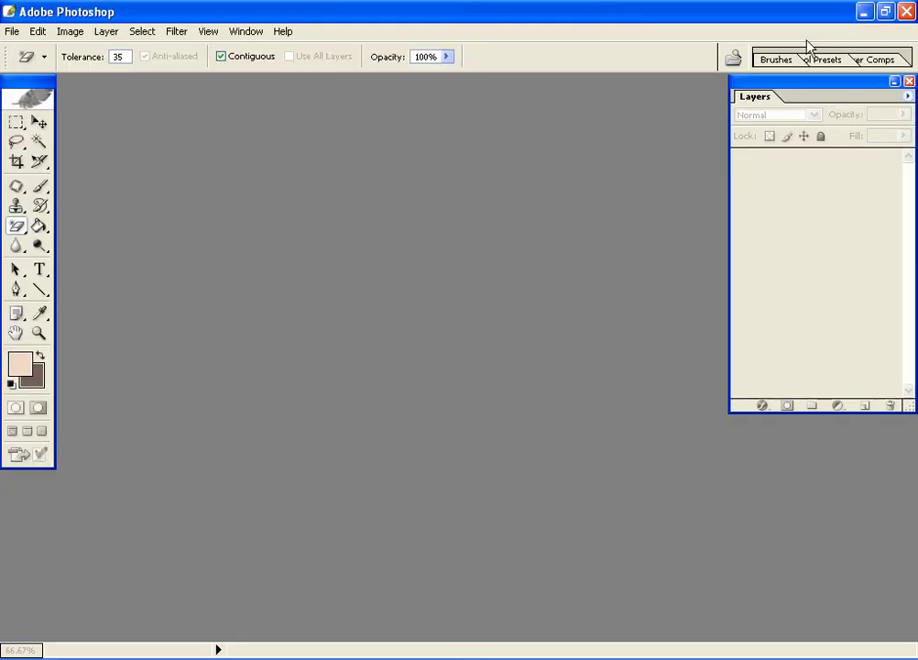
{"action": "left_click", "coordinate": [10, 30]}
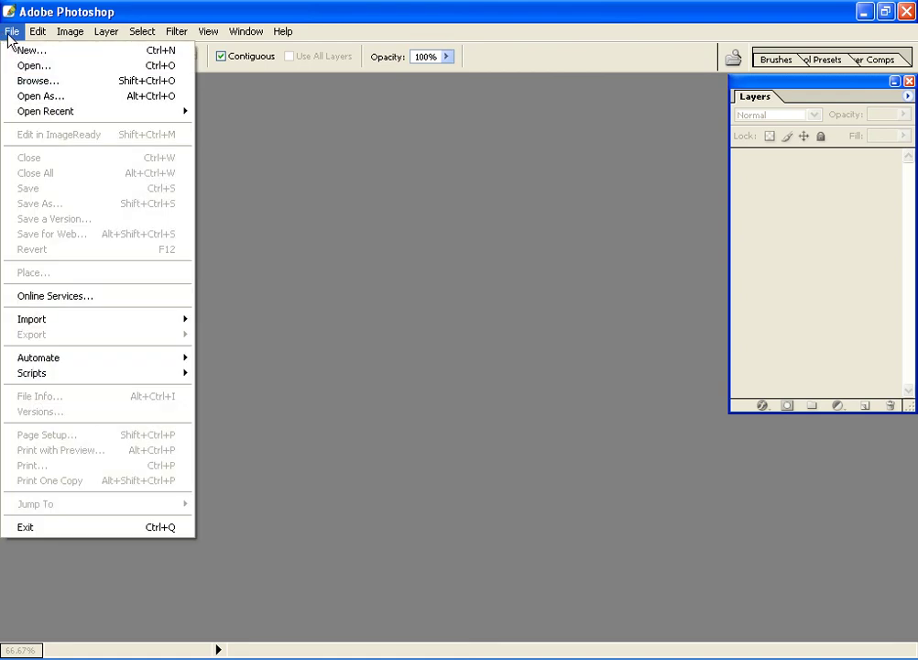
{"action": "left_click", "coordinate": [13, 55]}
{"action": "left_click", "coordinate": [565, 247]}
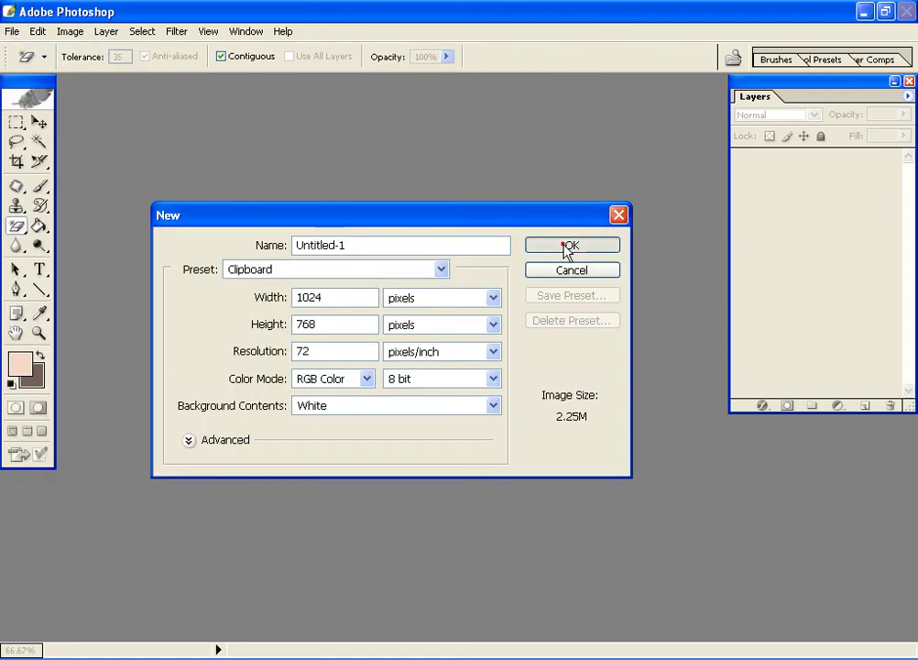
{"action": "left_click", "coordinate": [585, 89]}
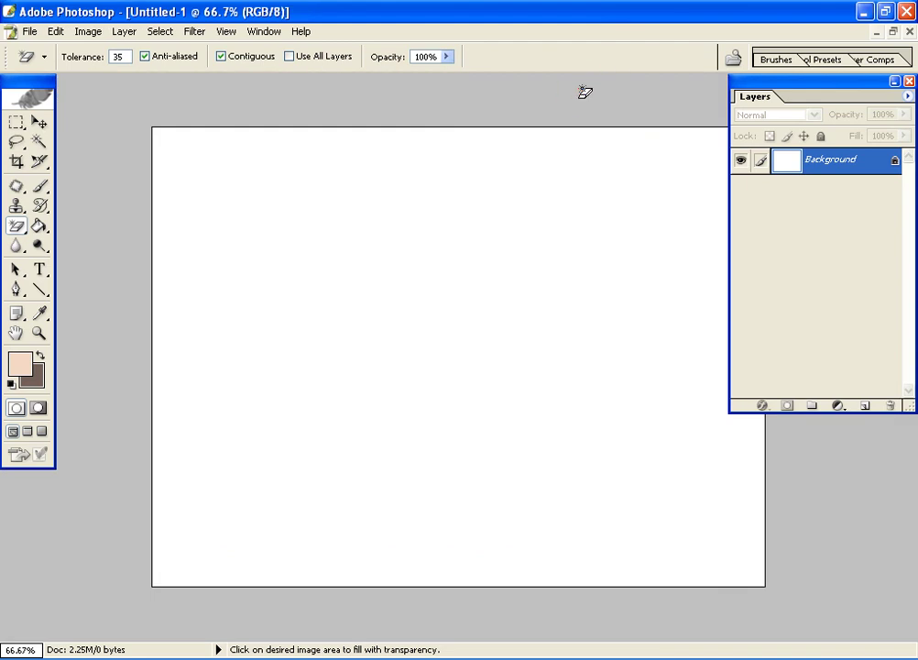
{"action": "key", "text": "ctrl"}
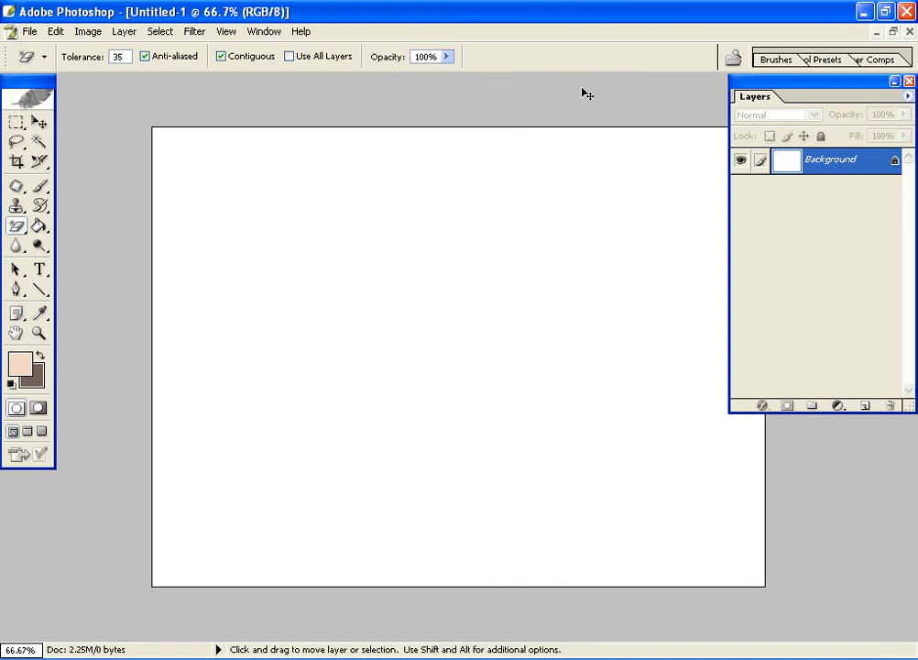
{"action": "key", "text": "ctrl+v"}
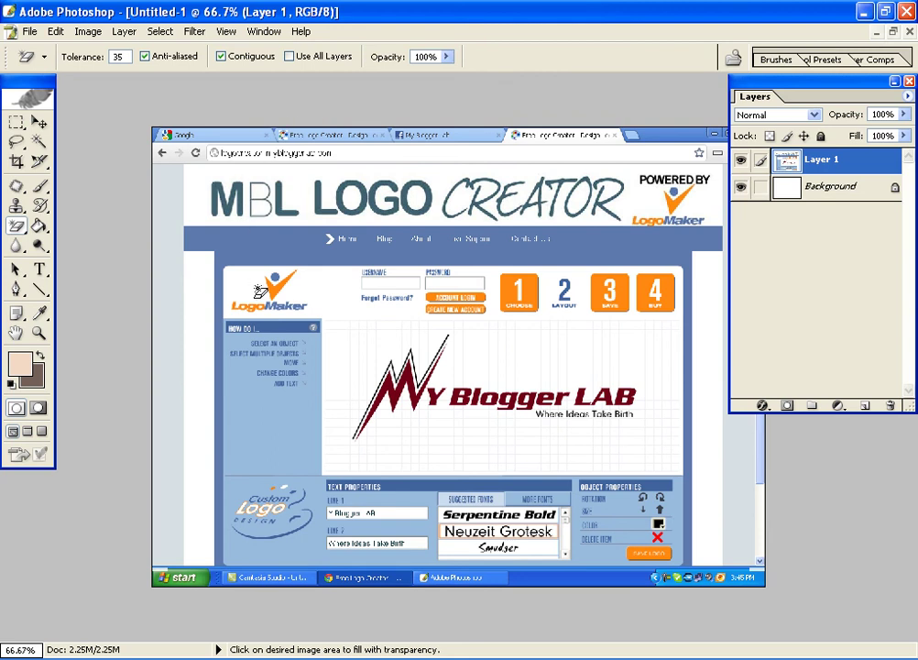
Select a rectangular area tightly around the My Blogger LAB logo and its tagline in the screenshot and copy it
{"action": "left_click", "coordinate": [14, 125]}
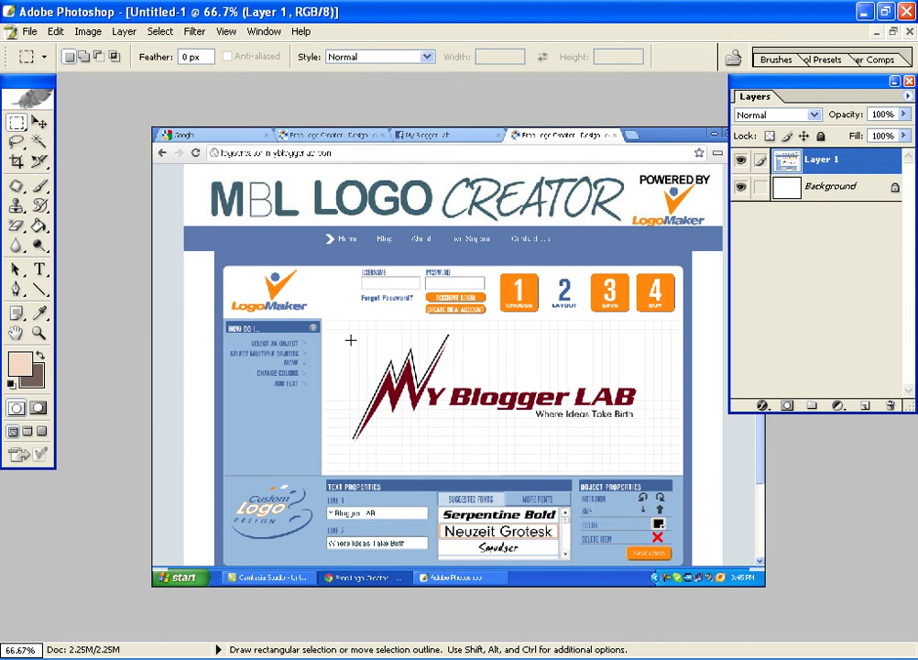
{"action": "left_click_drag", "start_coordinate": [345, 365], "coordinate": [424, 450]}
{"action": "left_click_drag", "start_coordinate": [648, 448], "coordinate": [348, 330]}
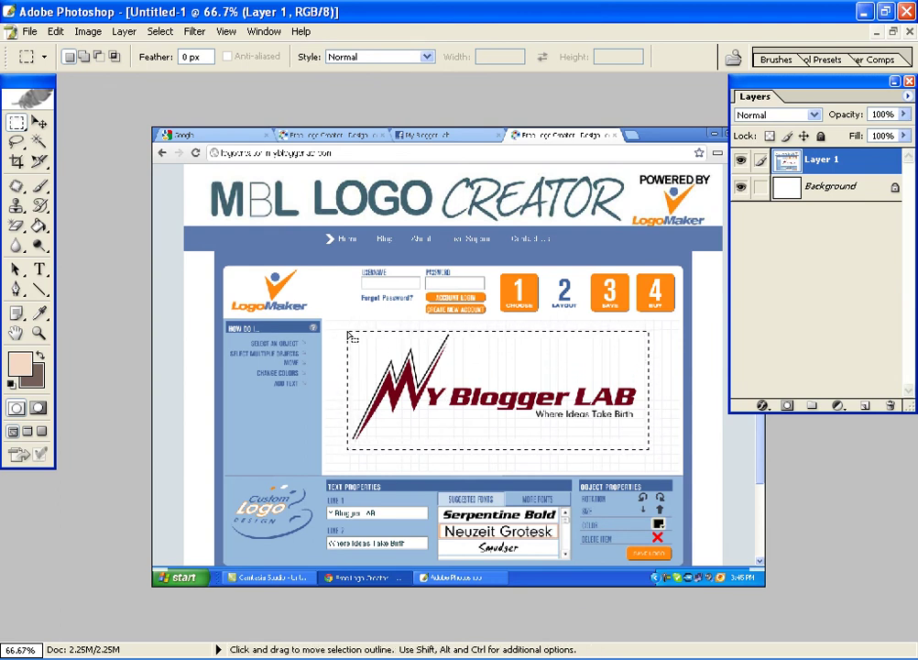
{"action": "key", "text": "ctrl"}
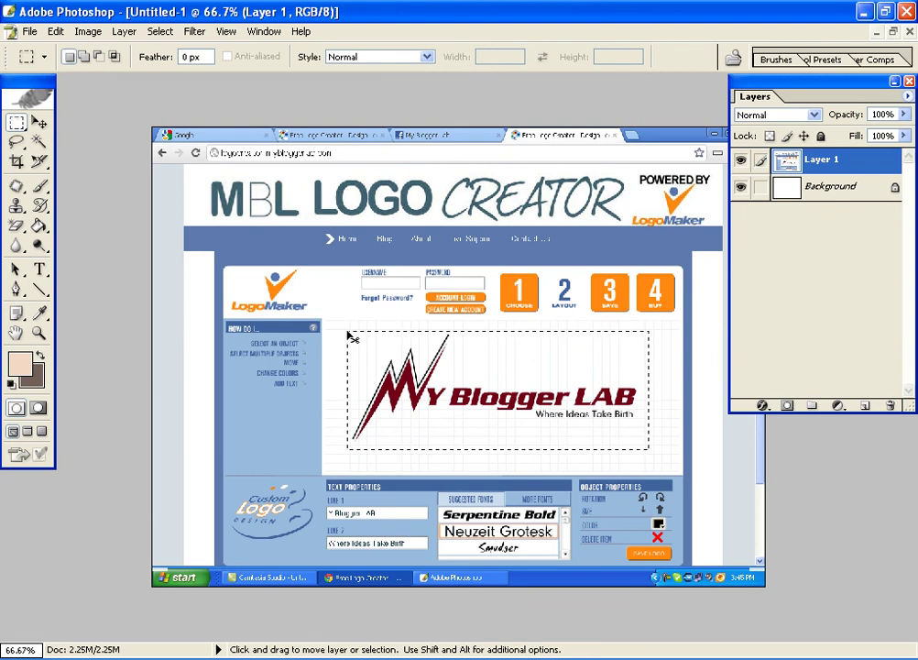
{"action": "key", "text": "ctrl+c"}
Create a new white 506 by 200 pixel document and paste the copied logo into it
{"action": "key", "text": "ctrl+n"}
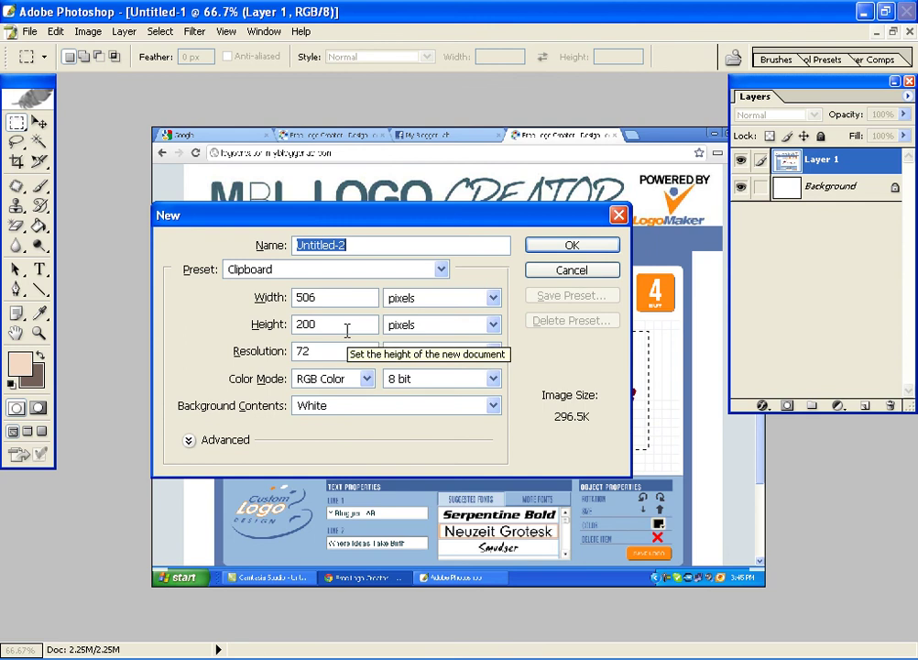
{"action": "key", "text": "Return"}
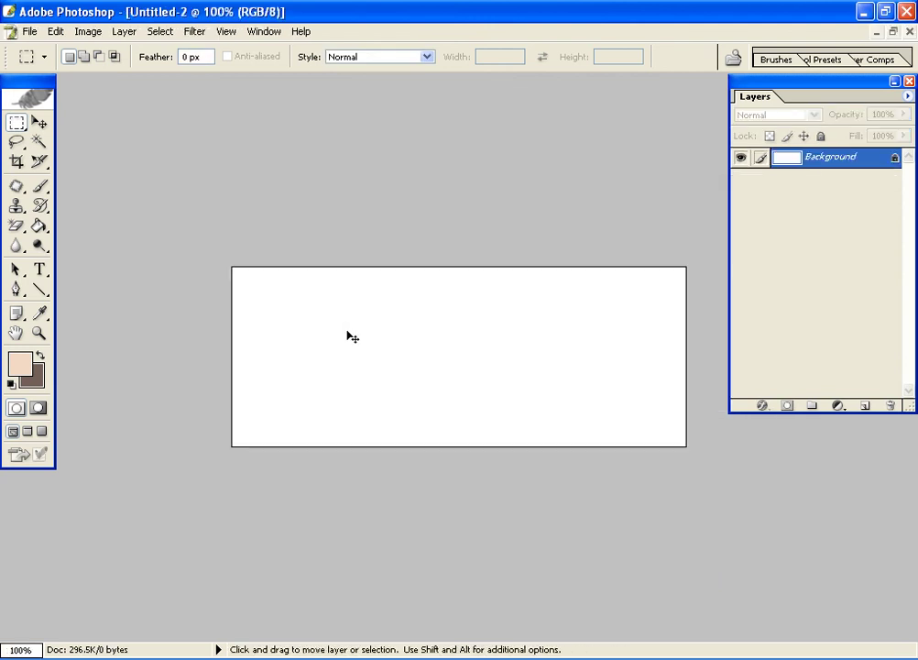
{"action": "key", "text": "ctrl+v"}
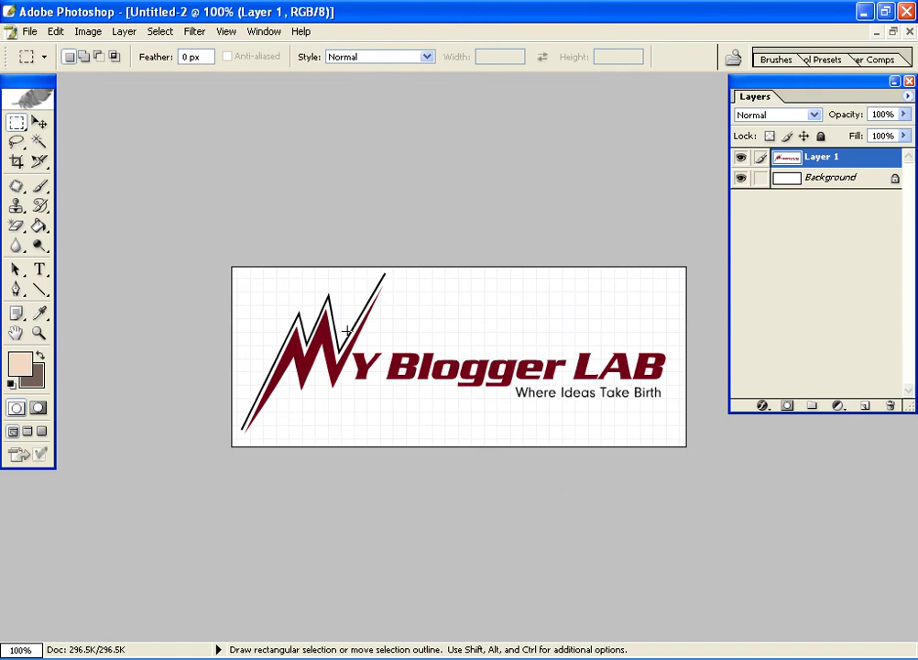
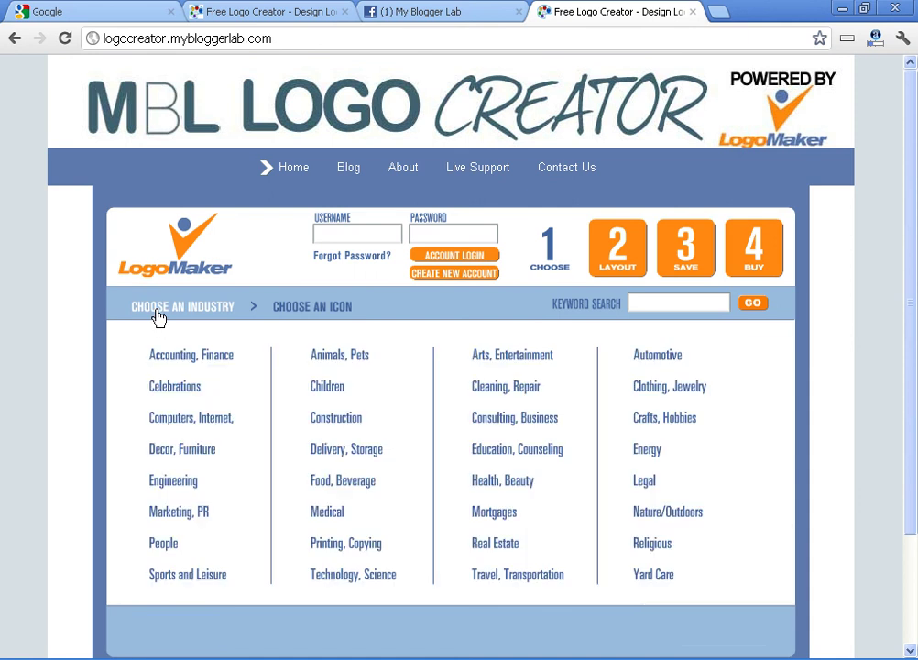
Look through the symbol based icons of the Cleaning, Repair industry and return to the industry list
{"action": "left_click", "coordinate": [492, 389]}
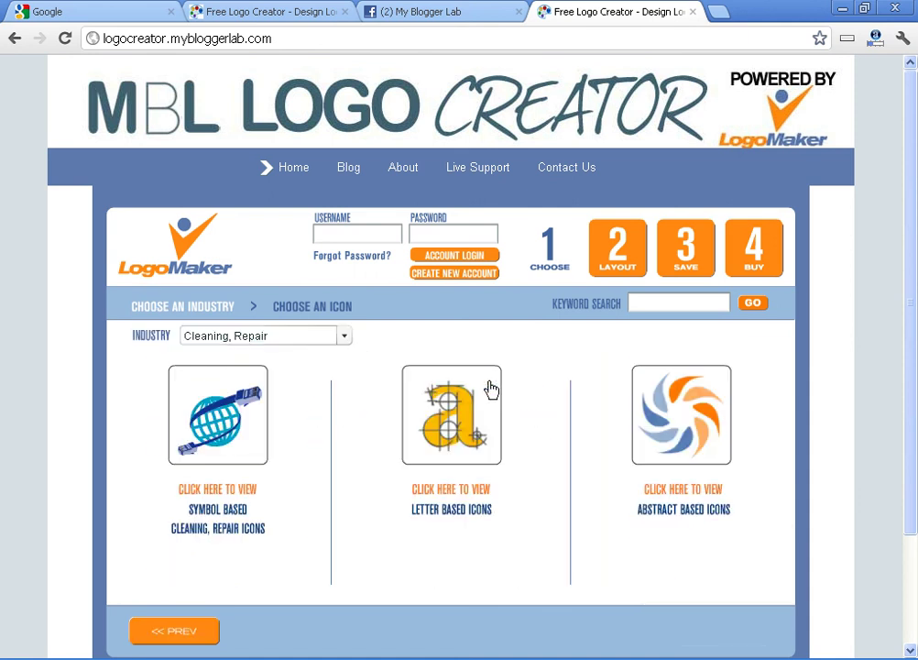
{"action": "left_click", "coordinate": [218, 409]}
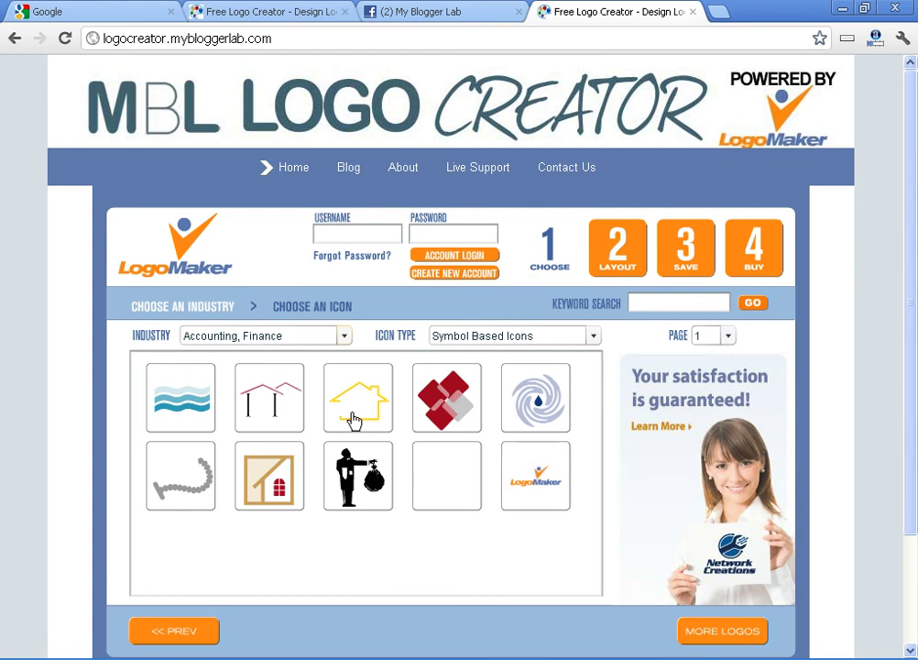
{"action": "left_click", "coordinate": [166, 313]}
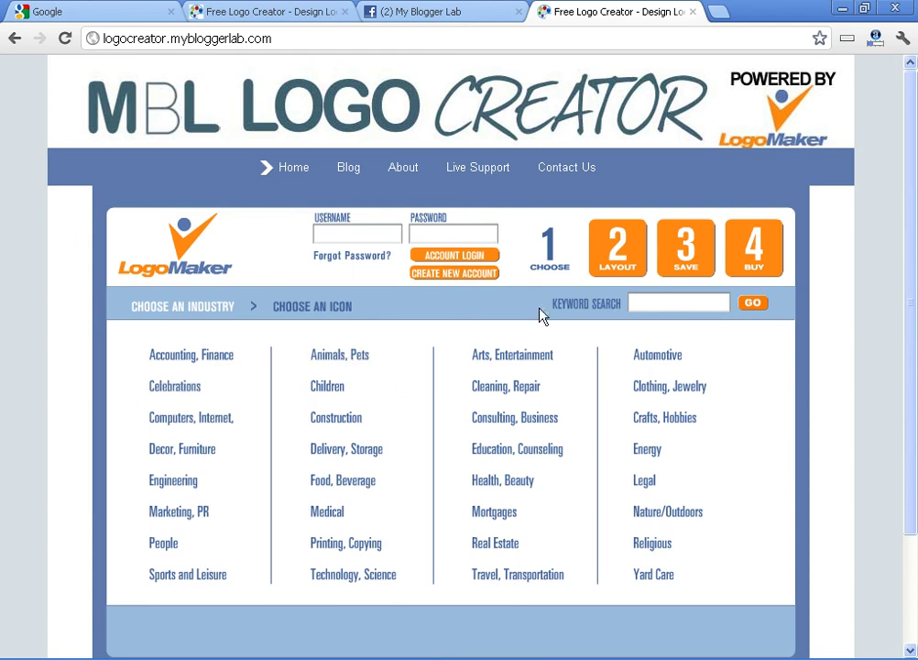
Examine the account creation form at the logo's save stage, and return through the layout to the icon selection
{"action": "left_click", "coordinate": [628, 250]}
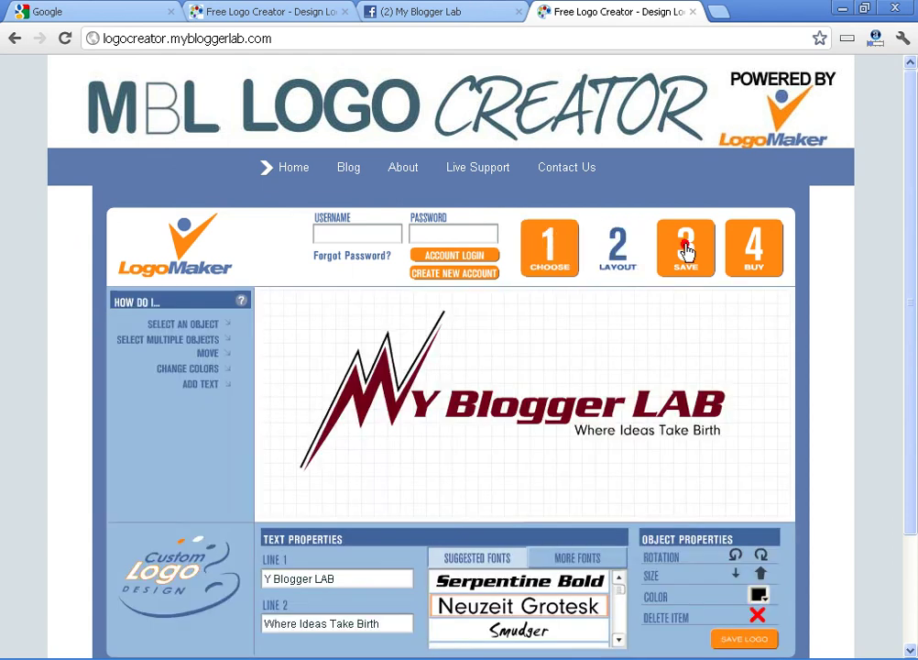
{"action": "left_click", "coordinate": [688, 248]}
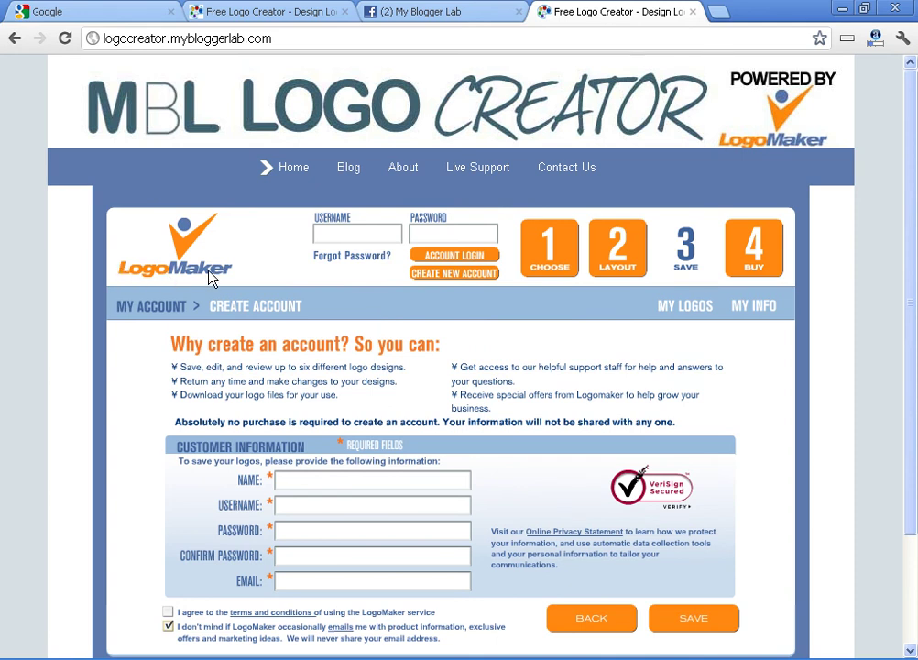
{"action": "scroll", "coordinate": [211, 278], "scroll_direction": "down", "scroll_amount": 1}
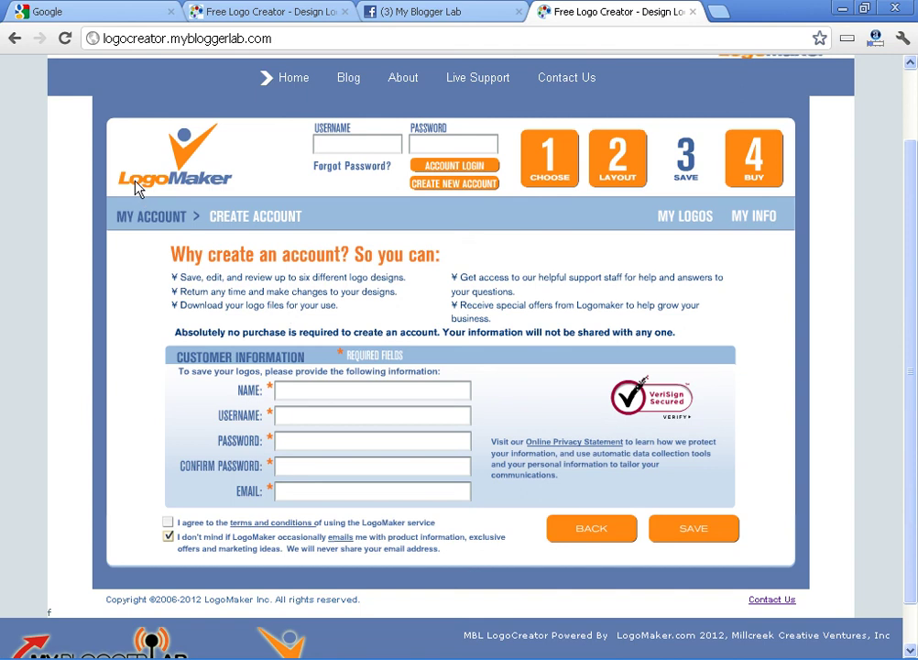
{"action": "left_click", "coordinate": [535, 165]}
{"action": "scroll", "coordinate": [553, 174], "scroll_direction": "up", "scroll_amount": 1}
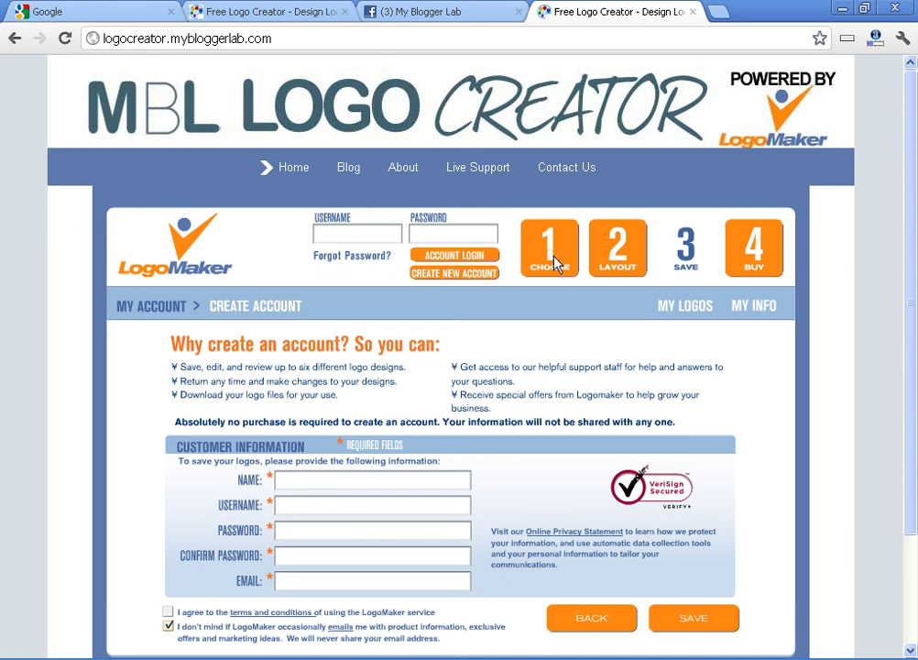
{"action": "left_click", "coordinate": [593, 620]}
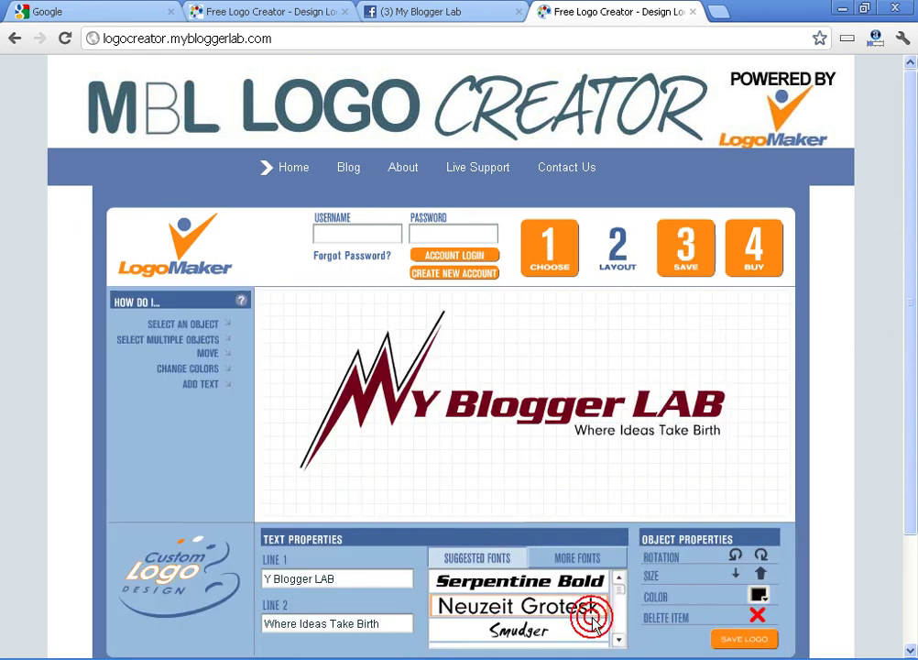
{"action": "left_click", "coordinate": [561, 264]}
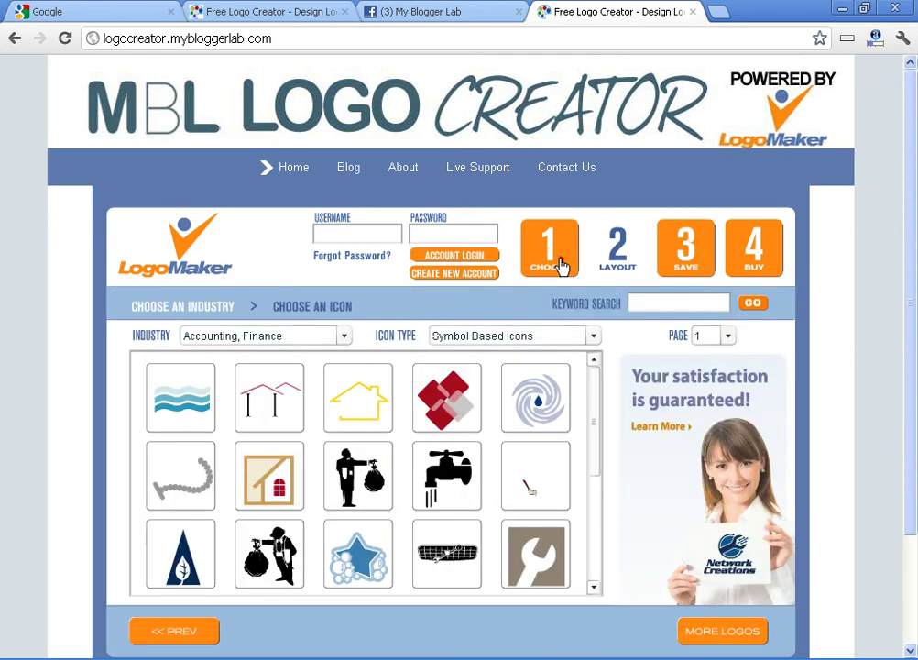